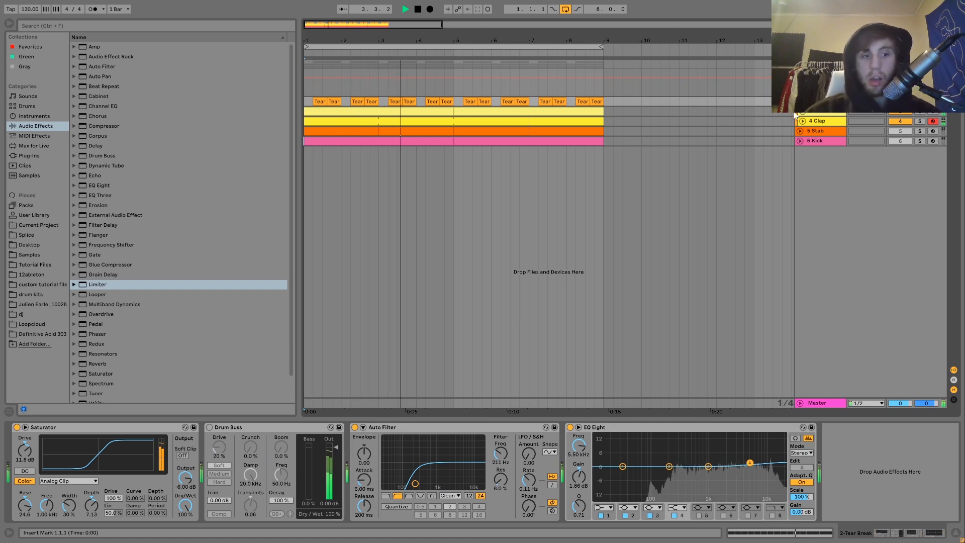
Unfold the Tear Break track to reveal its chopped clips and stop playback
key("u")
key("space")
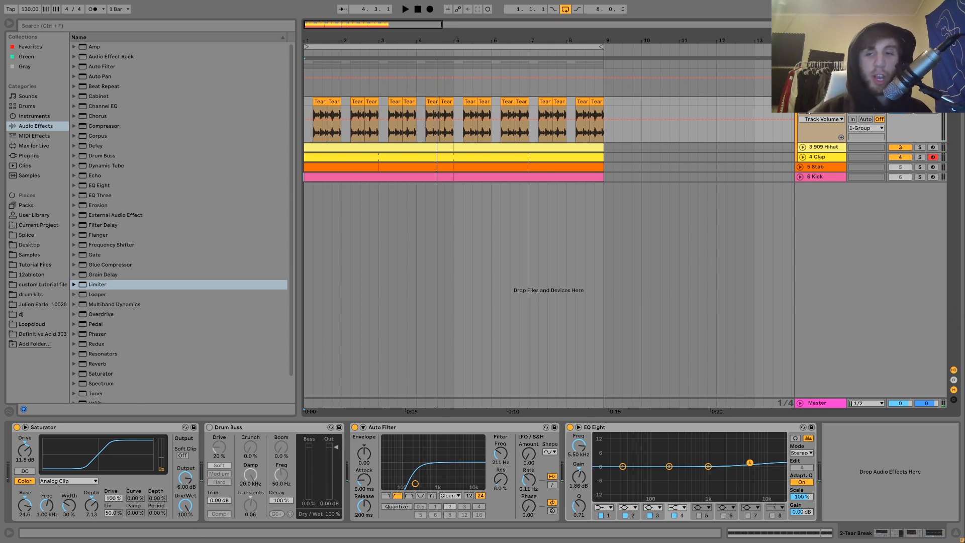
Check the 1-Group, 909 Hihat and Tear Break device chains, then start playback
left_click(820, 64)
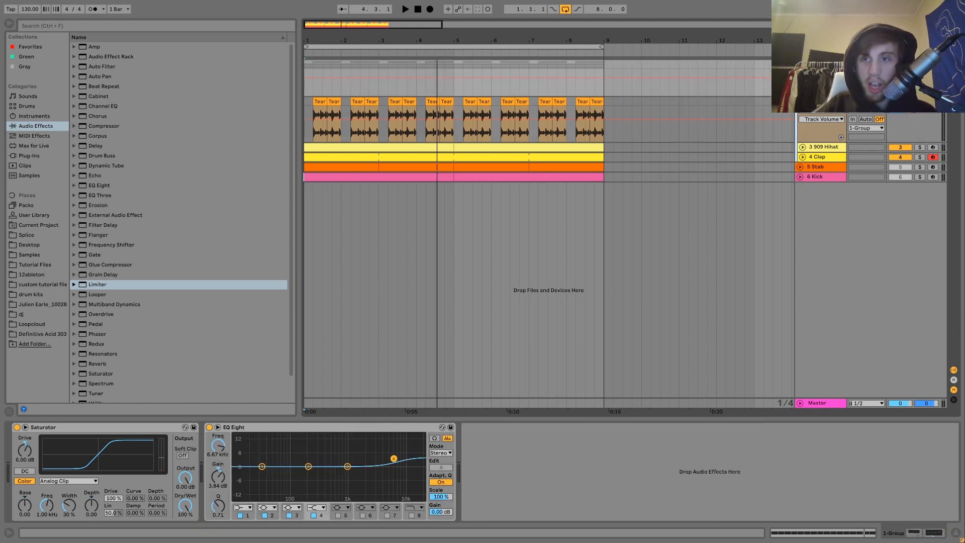
left_click(821, 147)
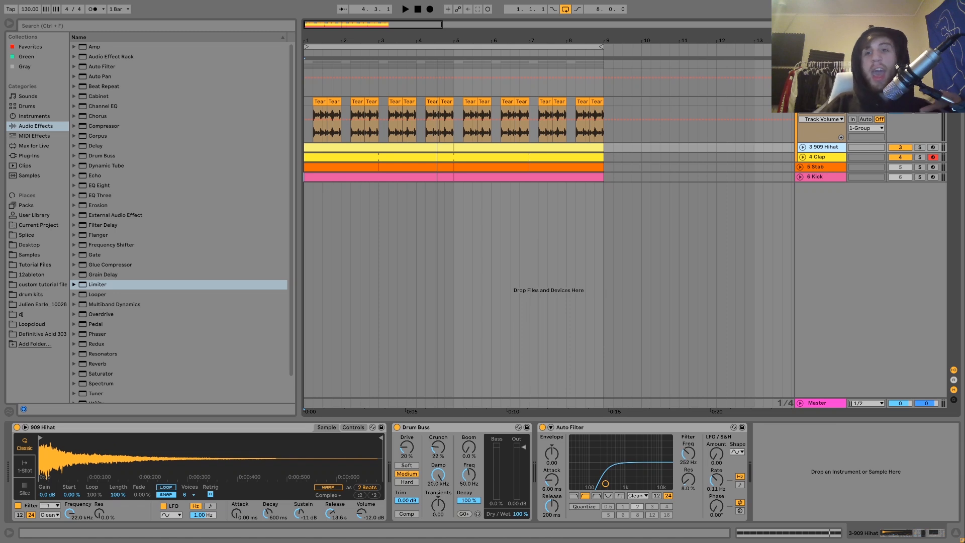
left_click(821, 102)
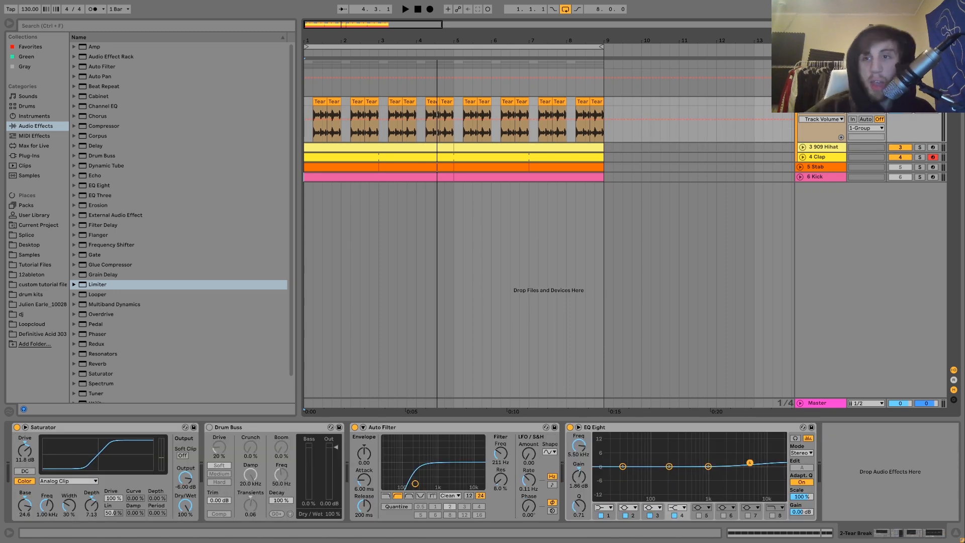
key("space")
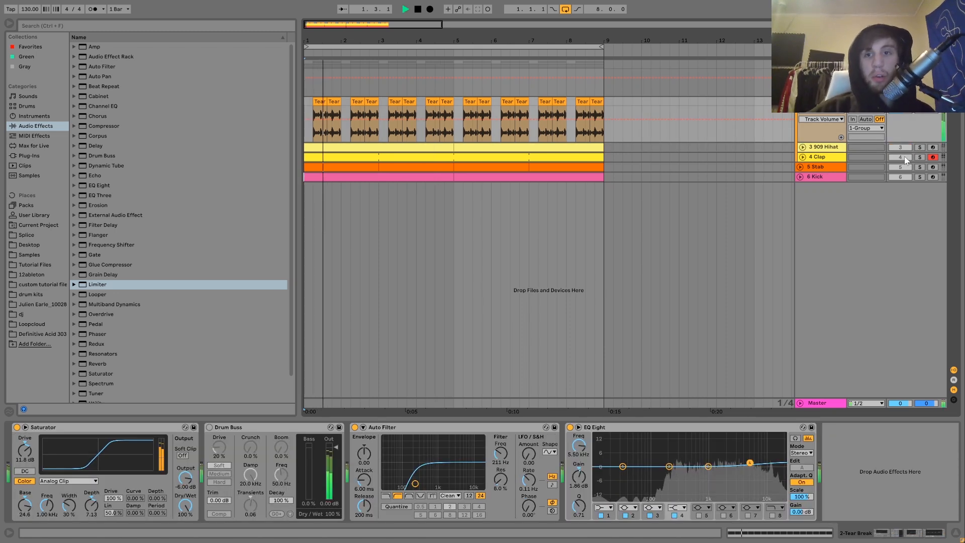
Select and unfold the 909 Hihat track, restarting playback from bar 1
left_click(832, 149)
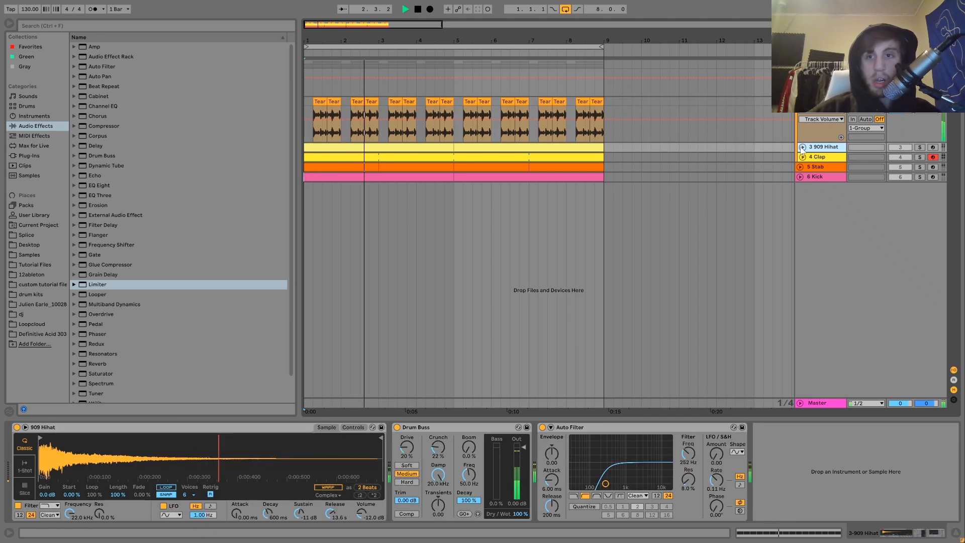
left_click(802, 147)
key("space")
key("space")
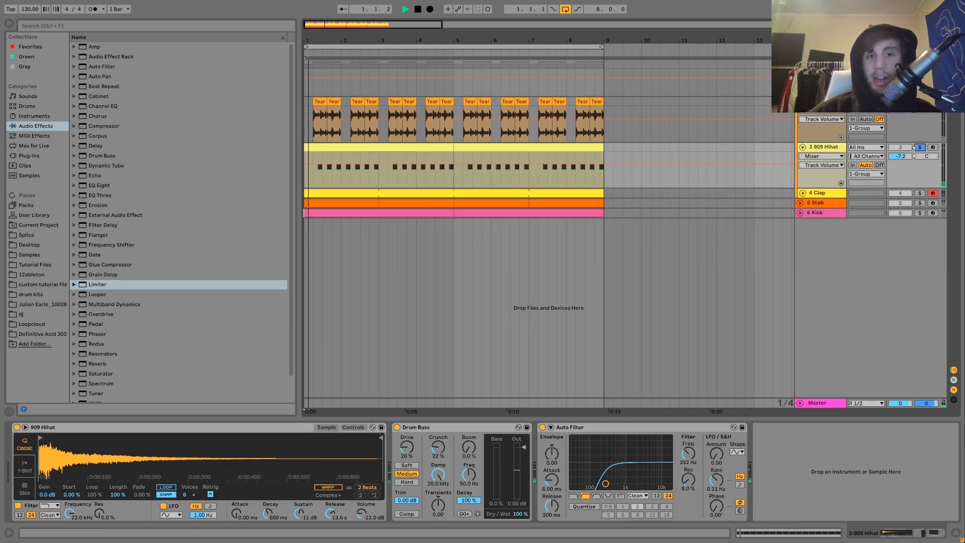
Select and unfold the 4 Clap track and stop playback
left_click(820, 193)
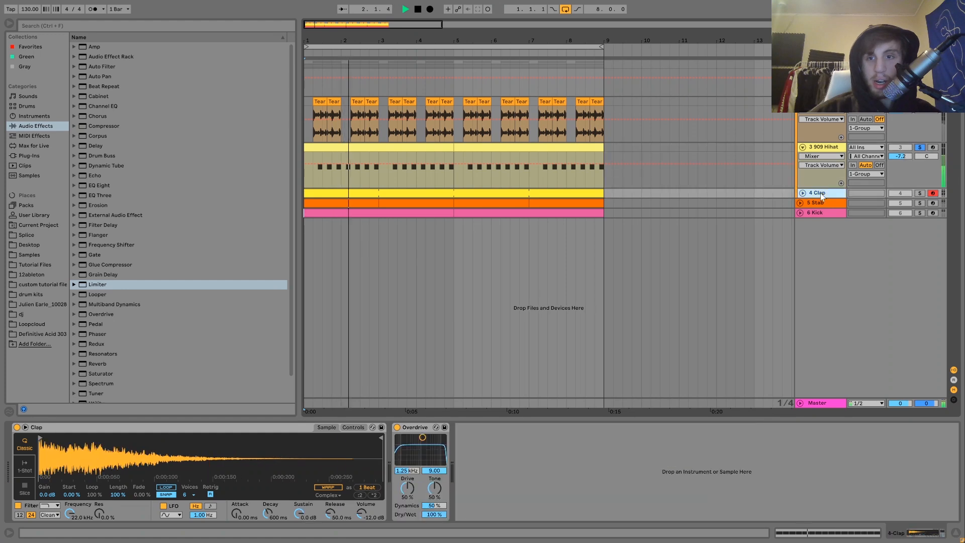
left_click(802, 193)
key("space")
Play the 4 Clap track soloed, then stop and unsolo it
left_click(918, 194)
key("space")
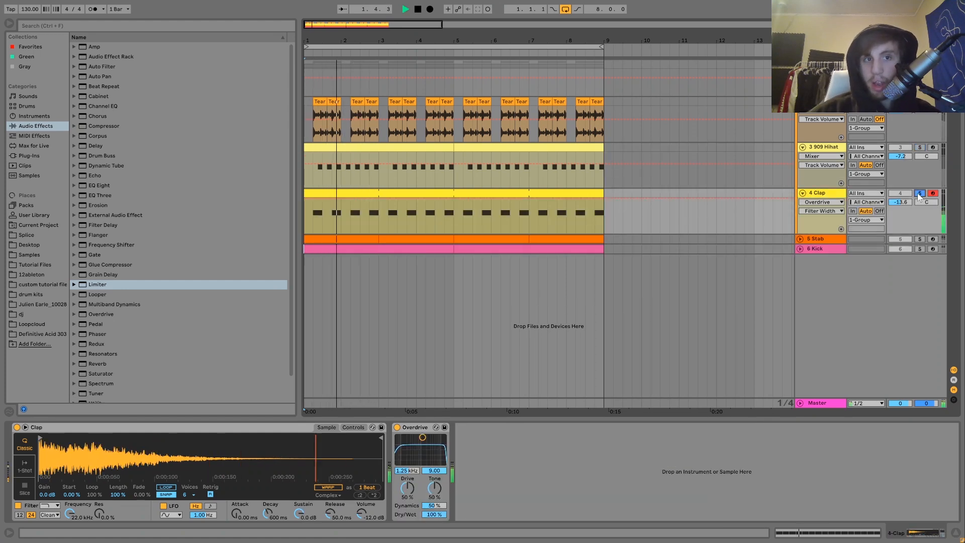
key("space")
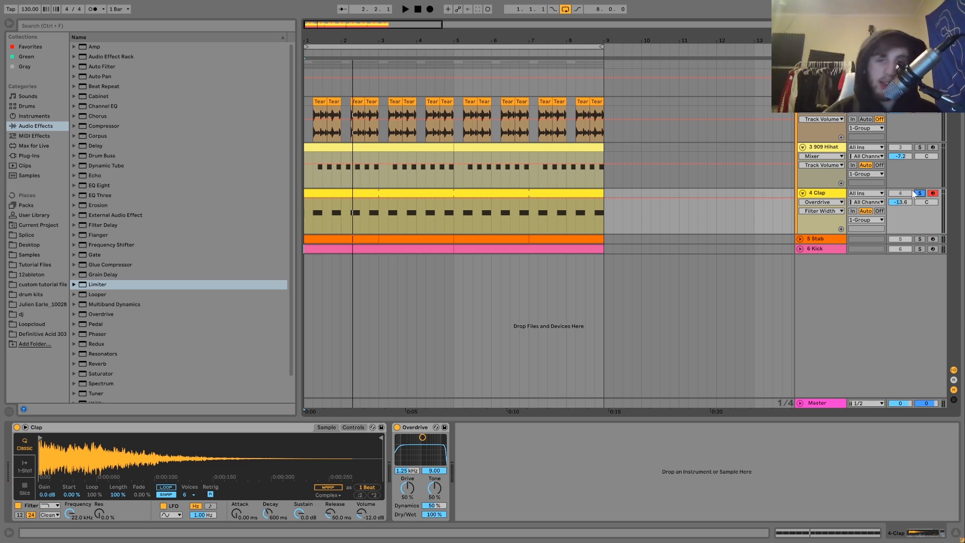
left_click(919, 193)
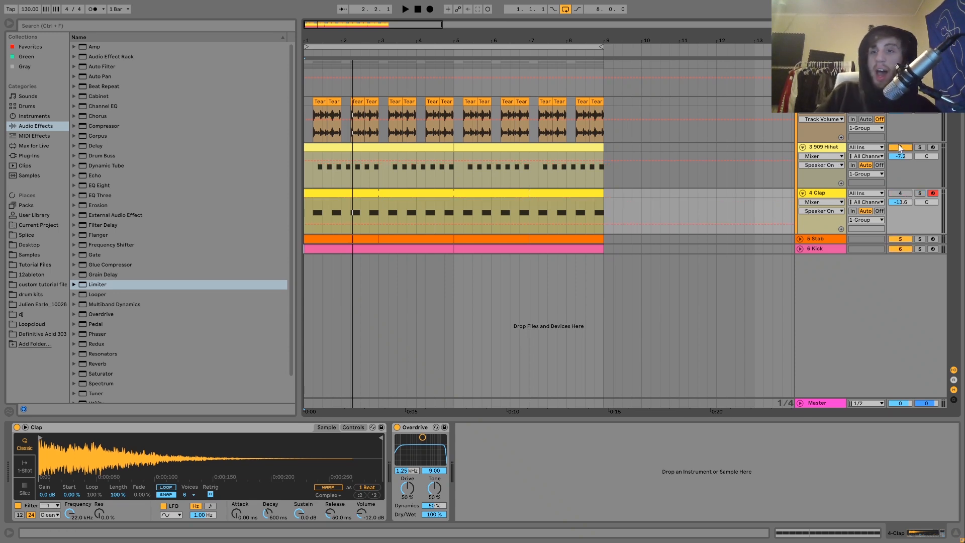
Audition the arrangement a few times, then mute the 5 Stab track and replay it
key("space")
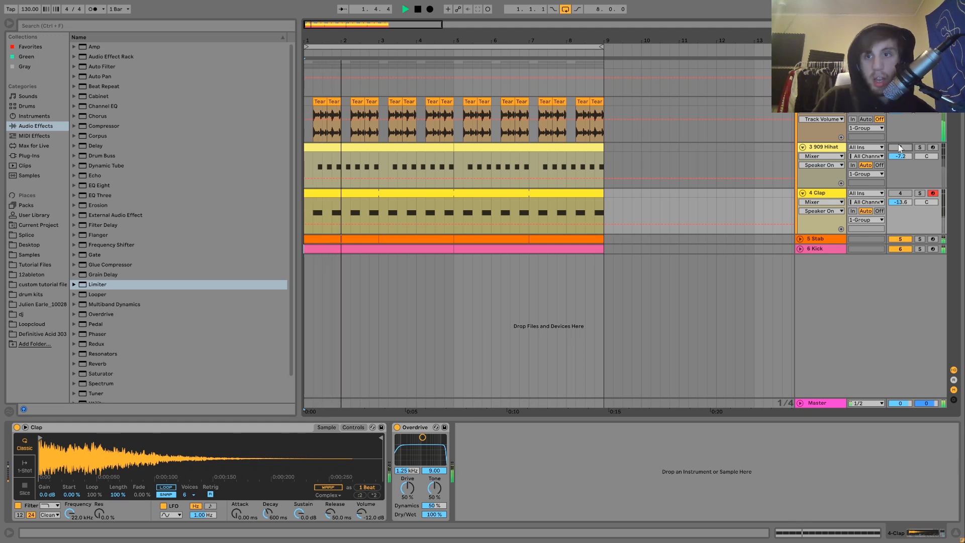
key("space")
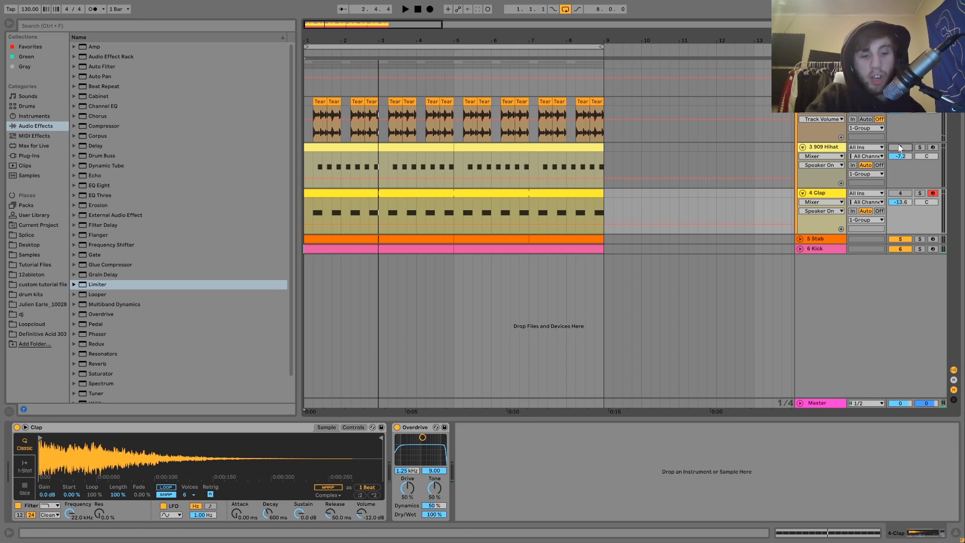
key("space")
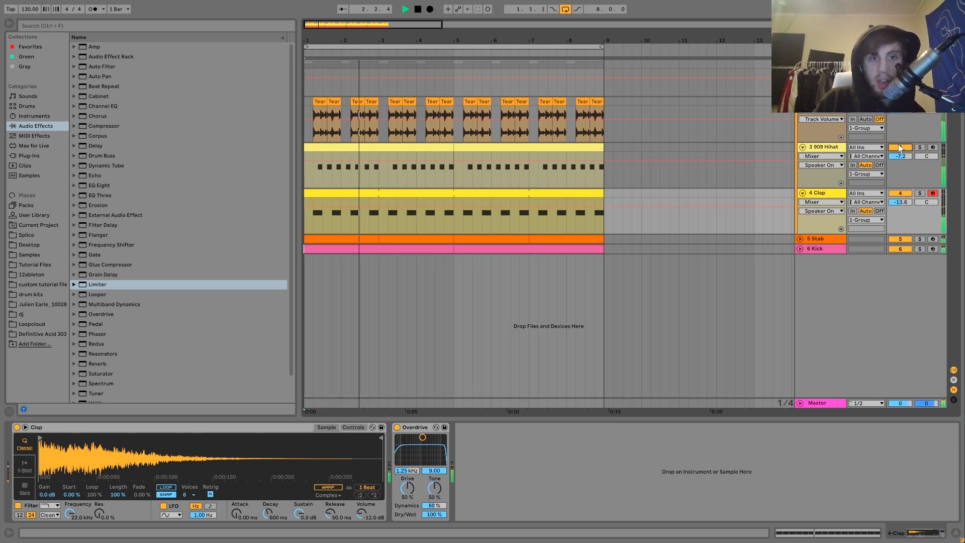
key("space")
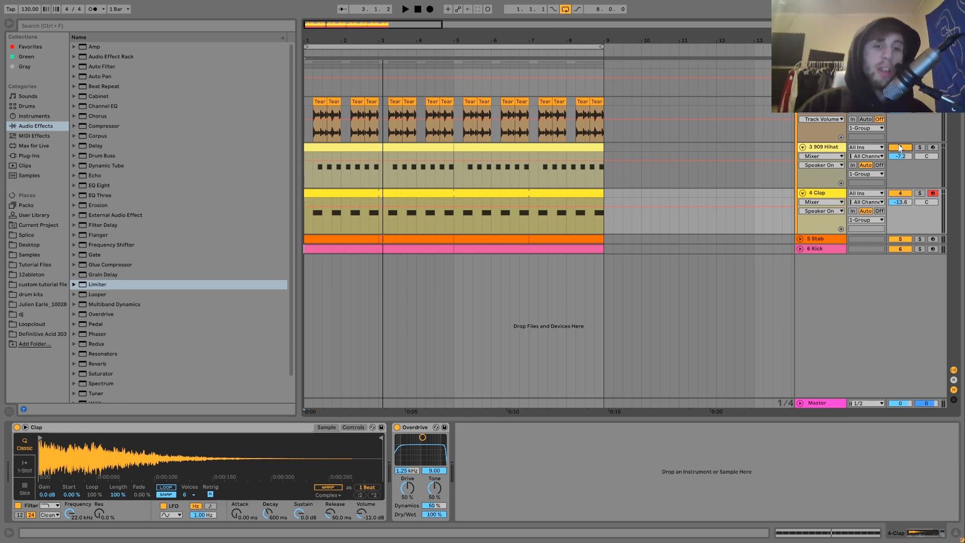
key("space")
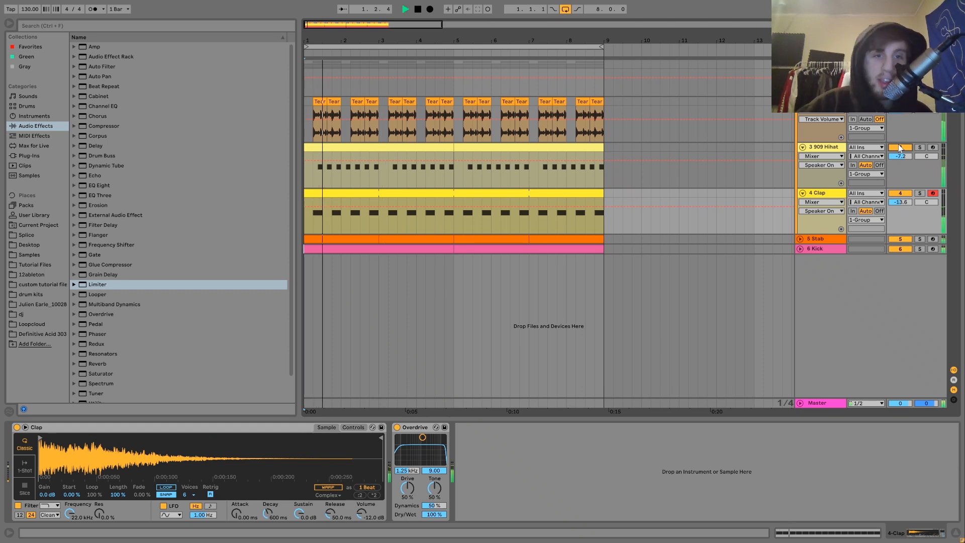
key("space")
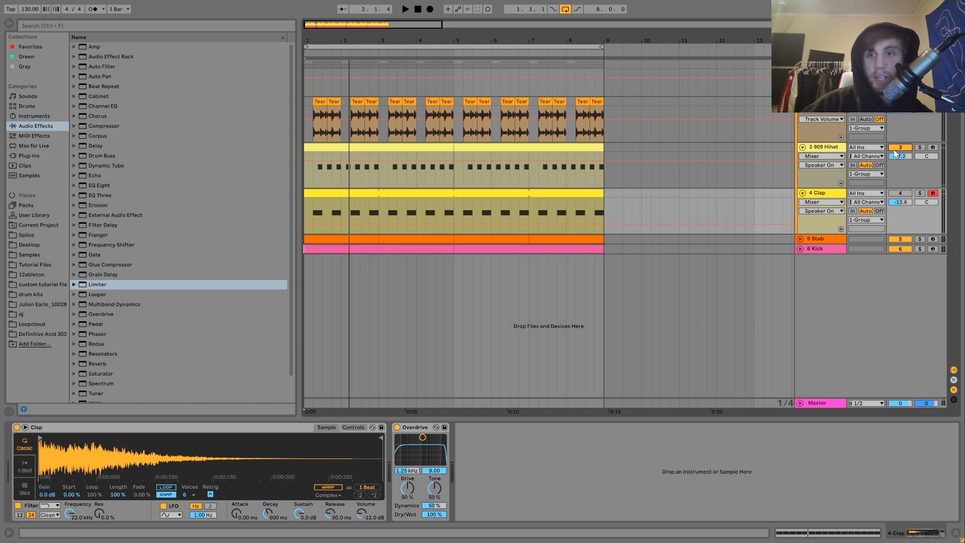
left_click(899, 239)
key("space")
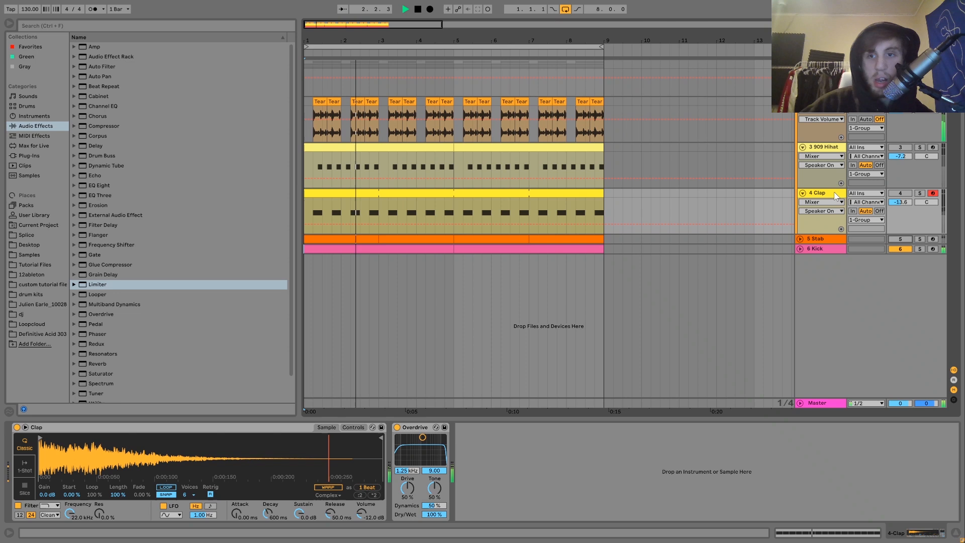
key("space")
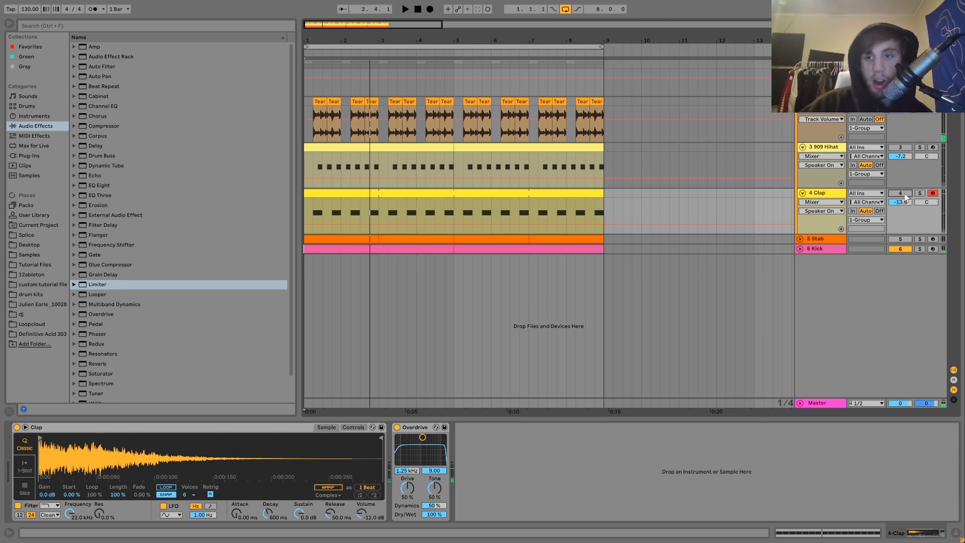
Unmute 909 Hihat, solo it and then 4 Clap, then clear the solo and stop
left_click(899, 147)
key("space")
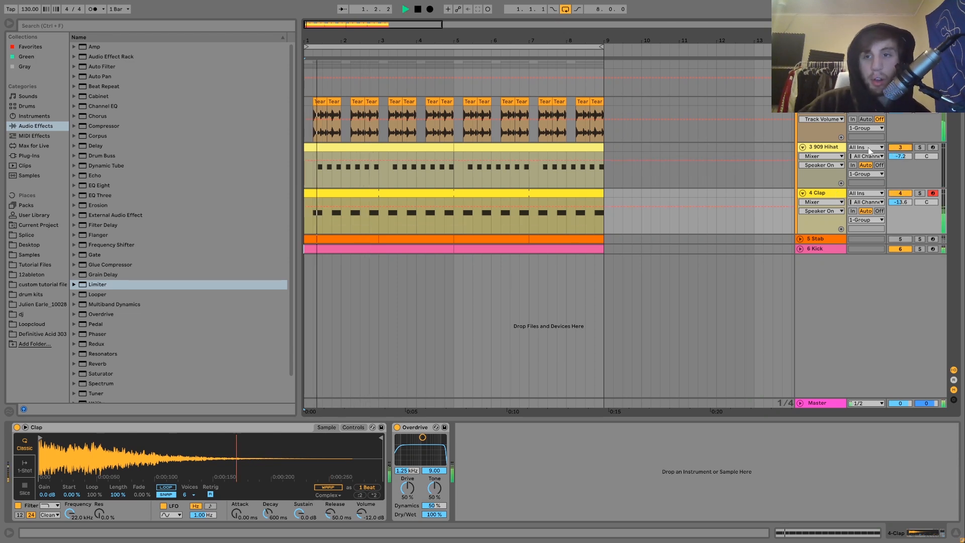
left_click(827, 146)
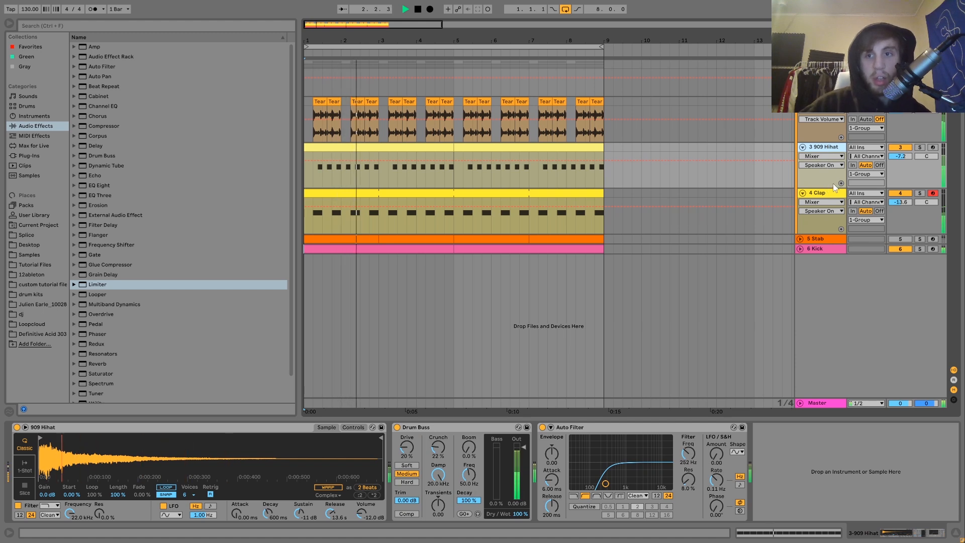
left_click(922, 147)
key("space")
key("space")
left_click(816, 149)
left_click(920, 193)
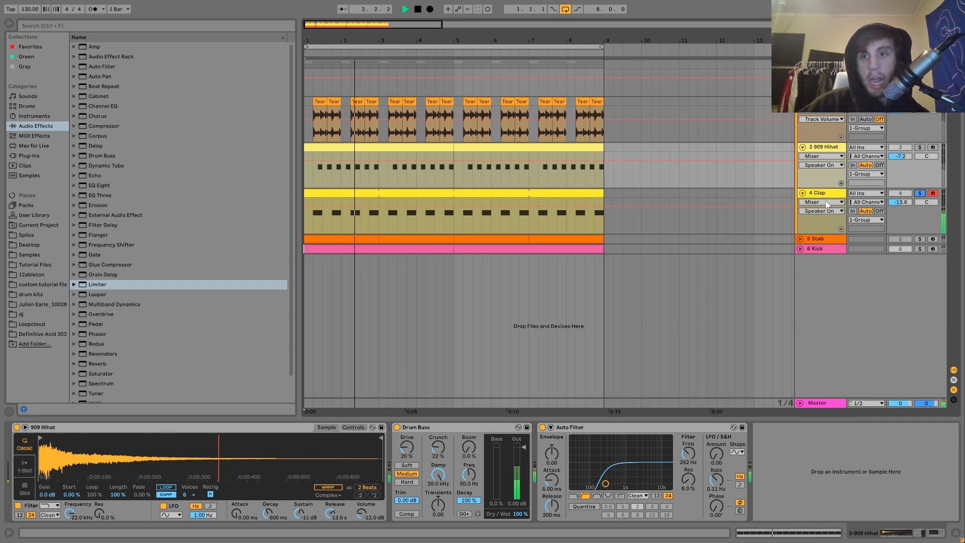
left_click(815, 192)
left_click(920, 193)
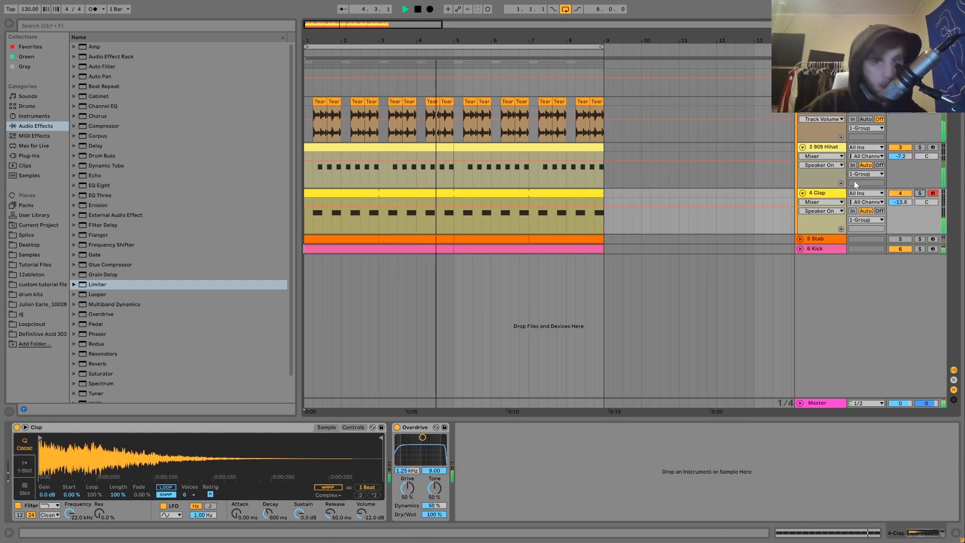
key("space")
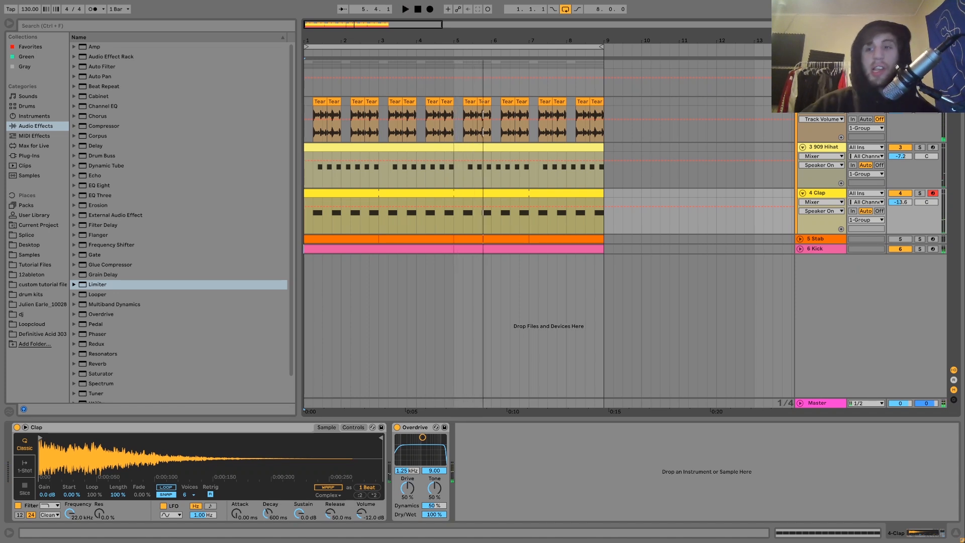
Select the first Tear clip, zoom to about 8 bars and audition the arrangement
left_click(319, 101)
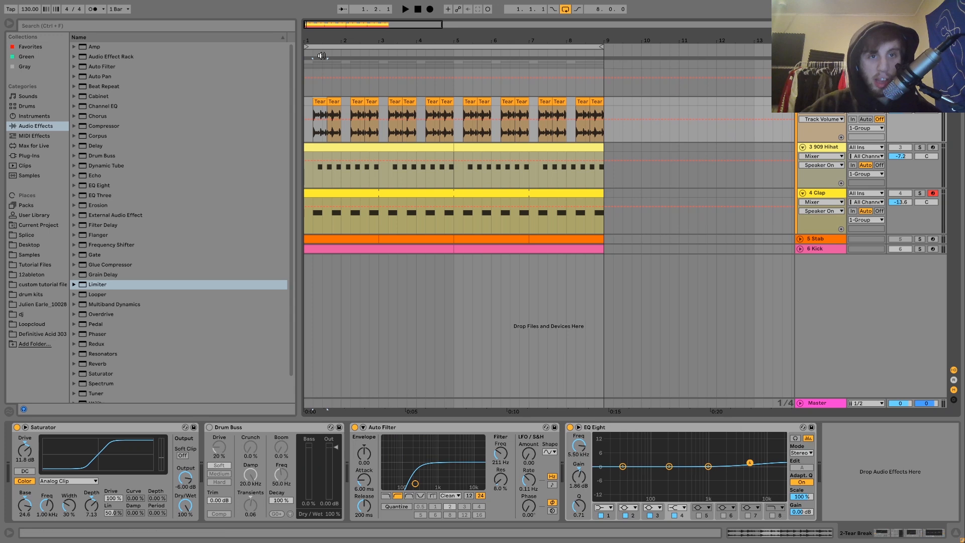
key("space")
left_click_drag(315, 36, 320, 39)
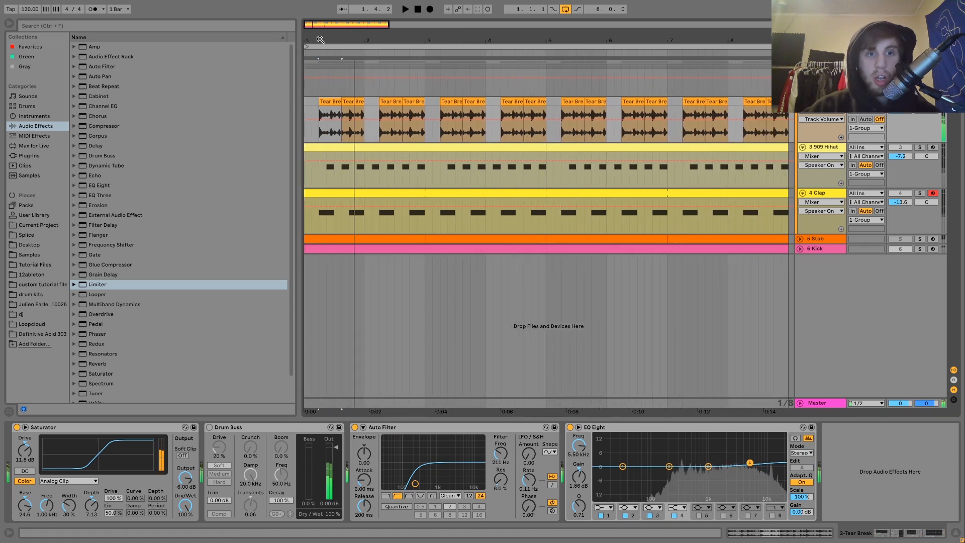
key("space")
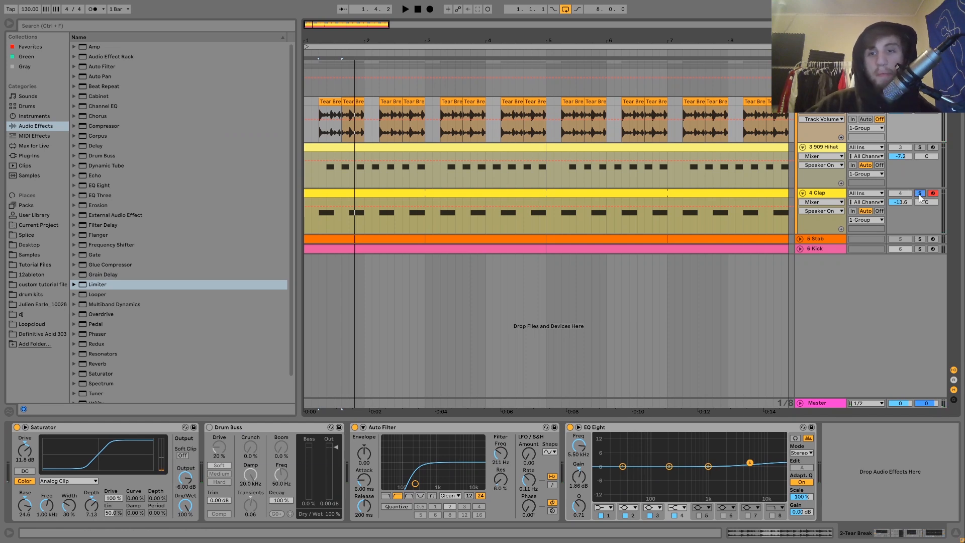
key("space")
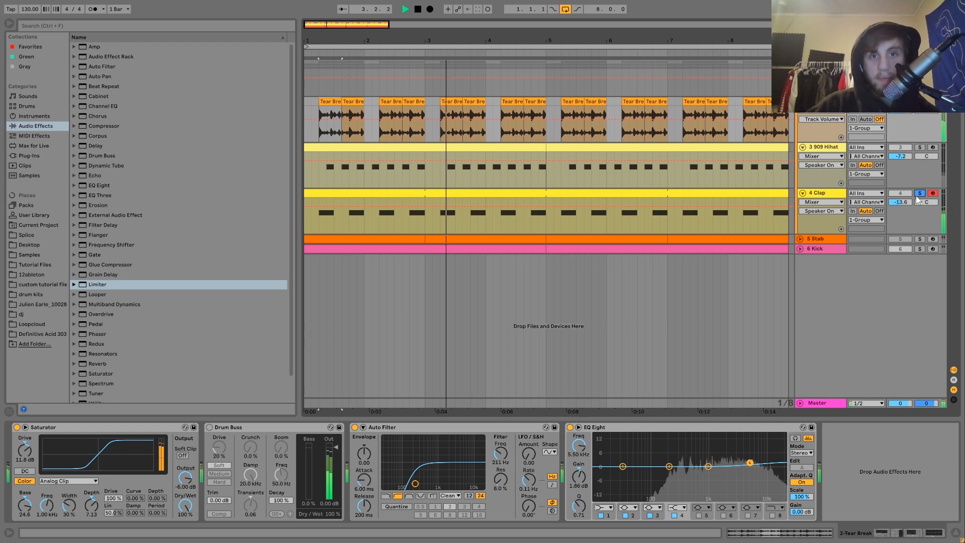
Unsolo the clap, briefly solo 909 Hihat, then stop and show Tear Break's chain
left_click(919, 193)
key("space")
left_click(825, 148)
key("space")
left_click(919, 147)
left_click(920, 147)
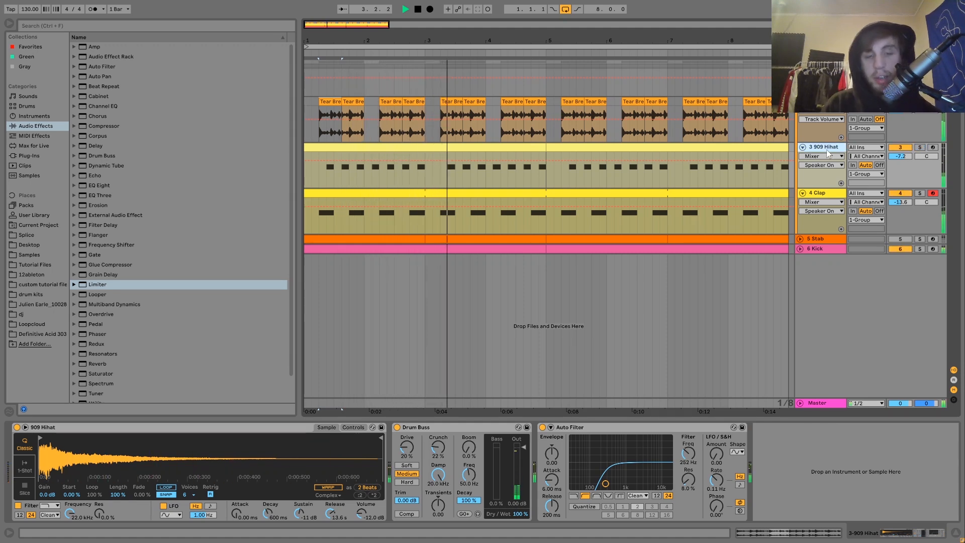
key("space")
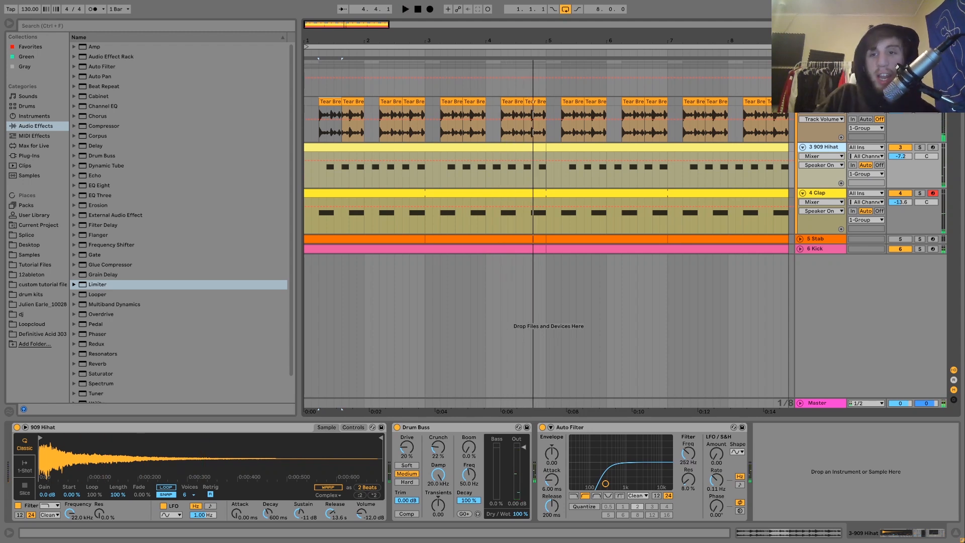
left_click(822, 101)
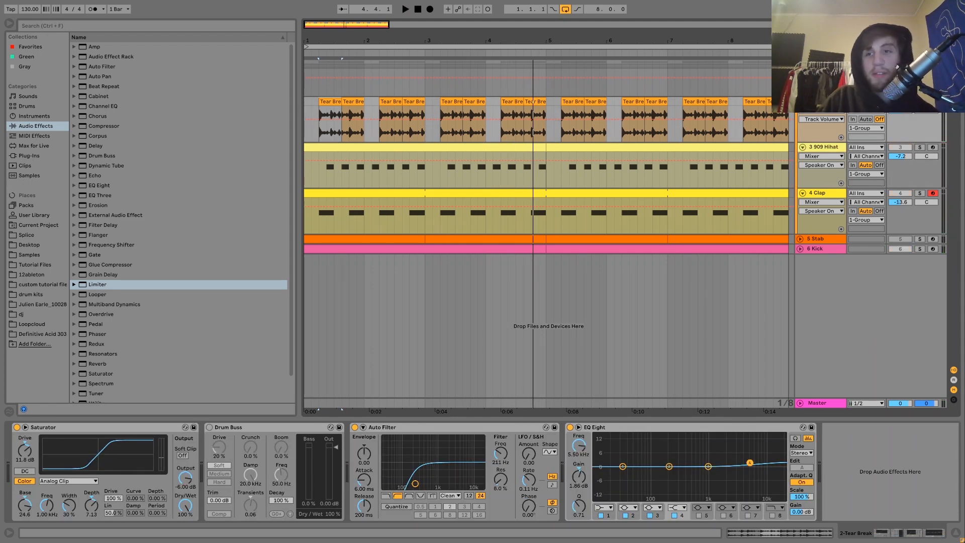
Delete the Drum Buss from the Tear Break chain and start playback
left_click(239, 427)
key("Delete")
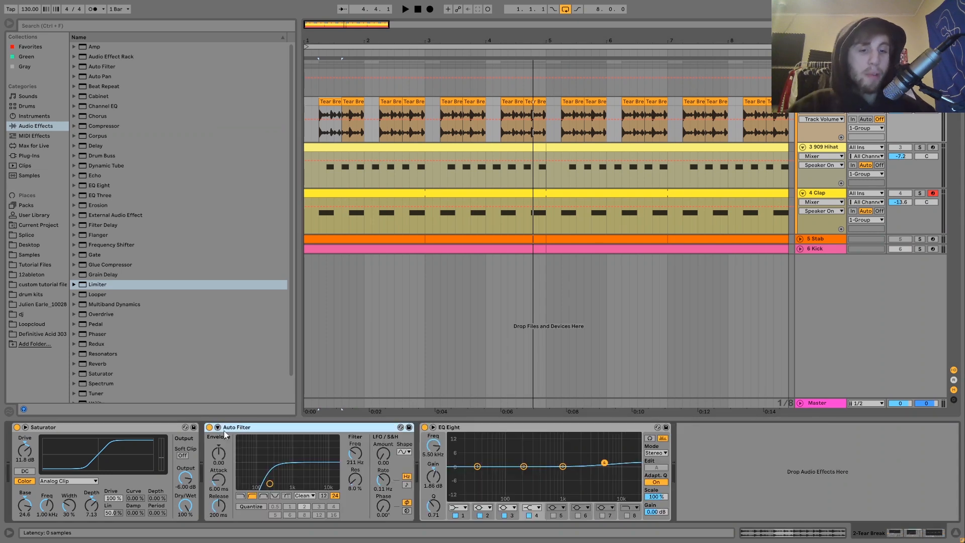
key("space")
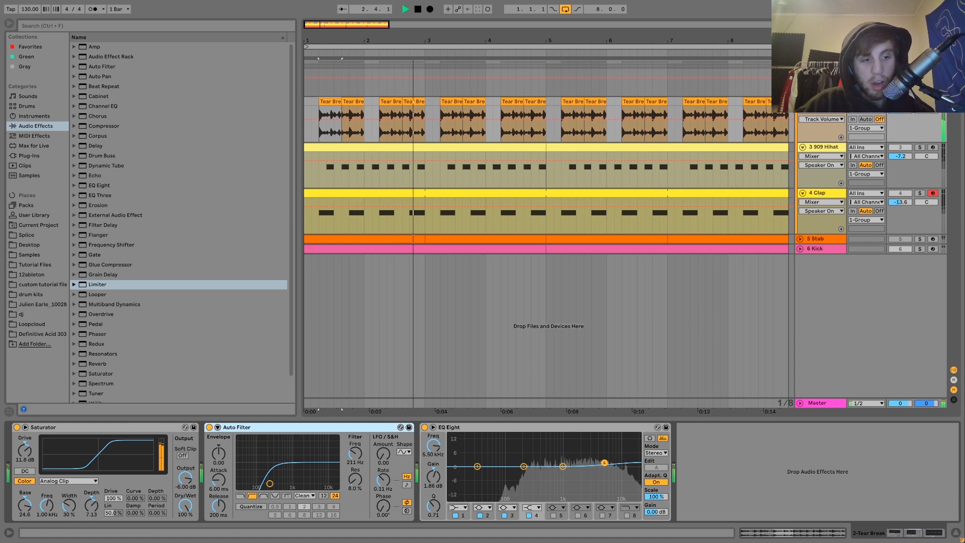
Set the Saturator's Base to 10.7 and replay the loop
left_click(25, 514)
type("10.7")
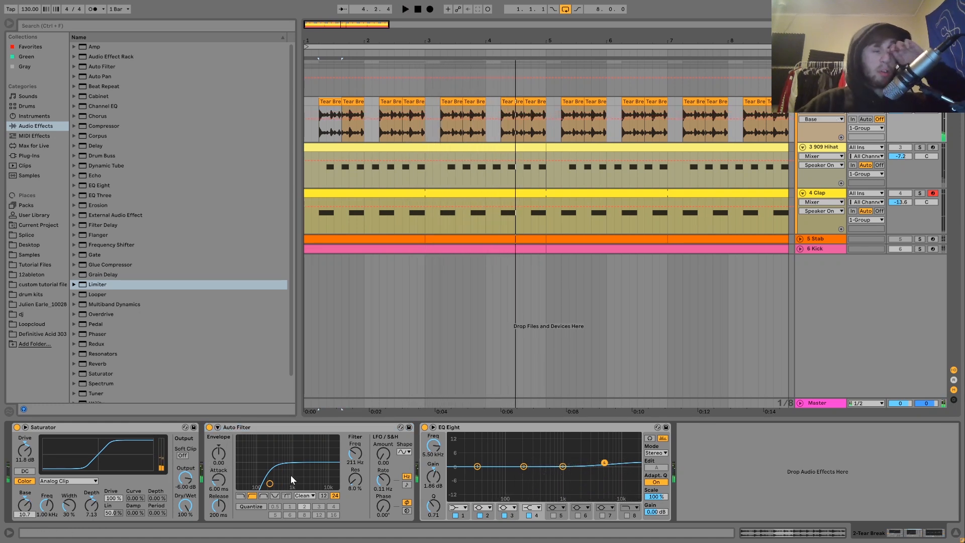
key("space")
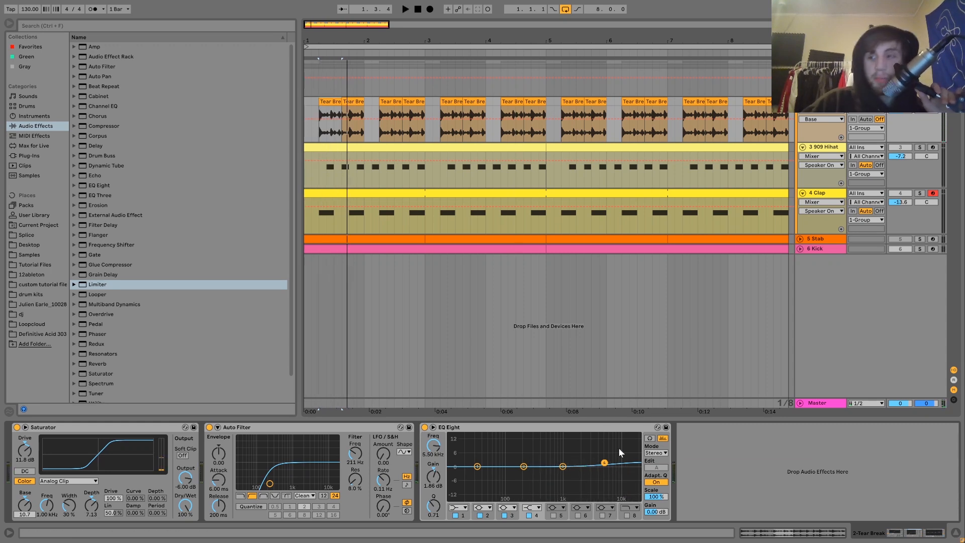
Play and view the 909 Hihat Simpler's filter and envelope controls, then show the Clap devices
left_click(827, 146)
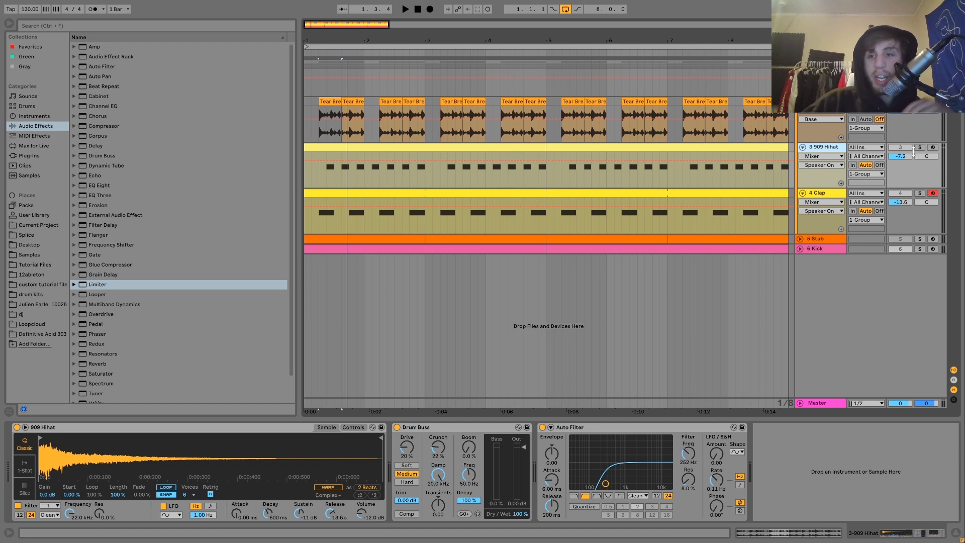
key("space")
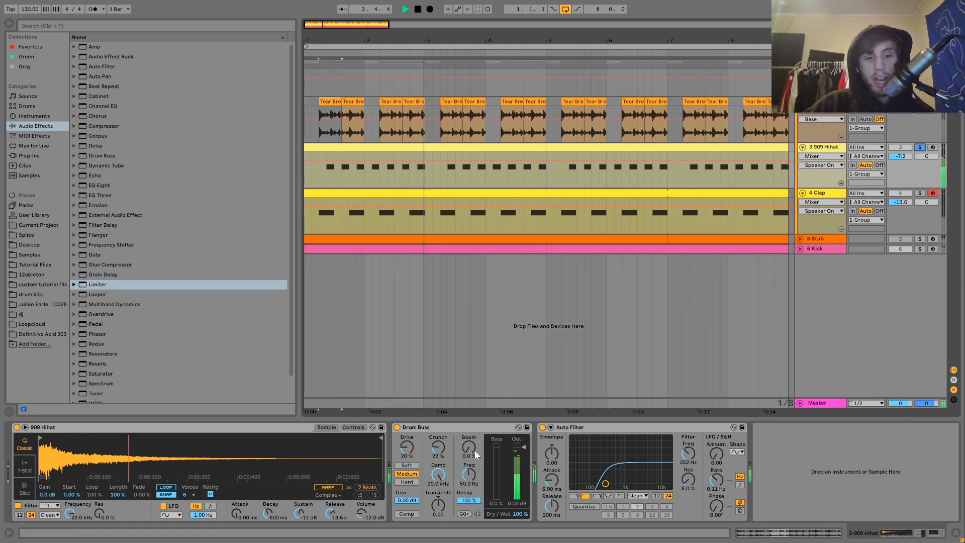
left_click(348, 428)
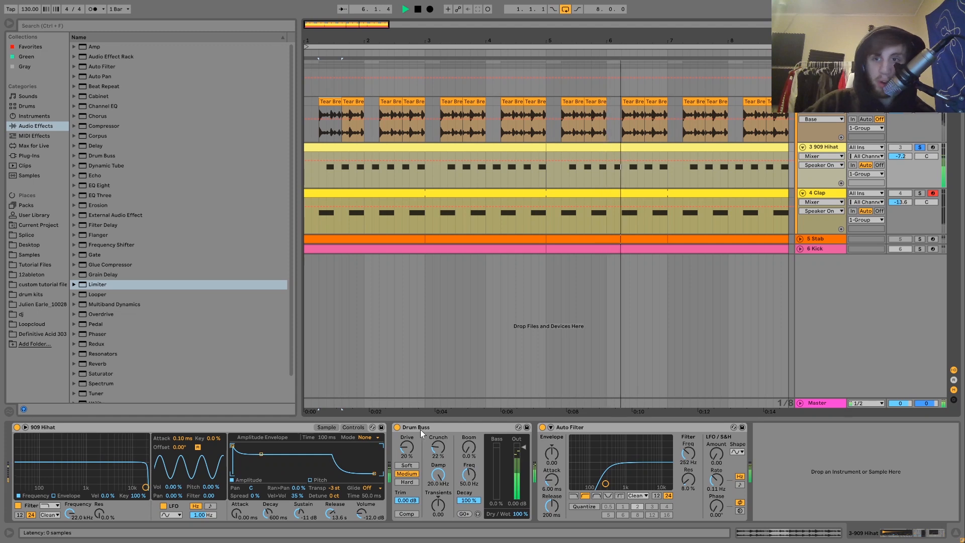
key("space")
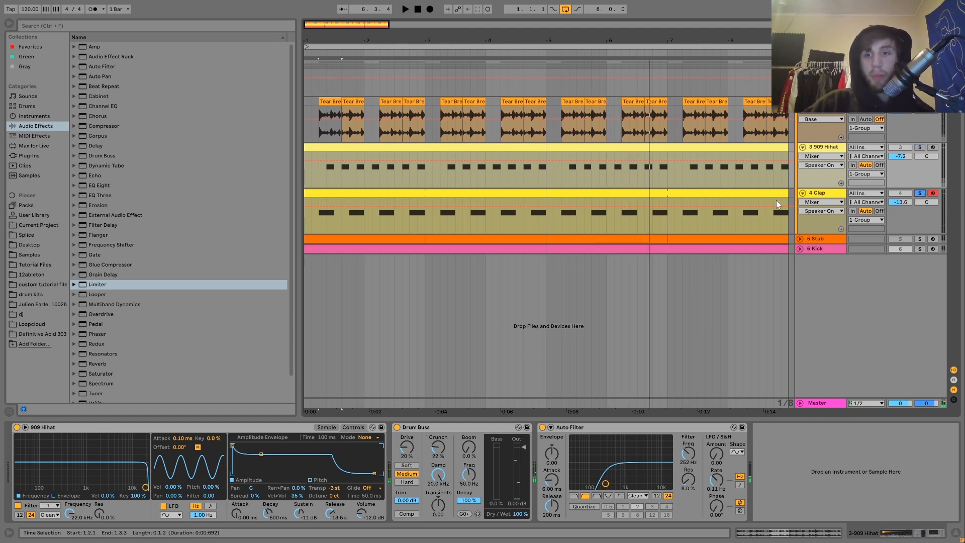
left_click(815, 194)
key("space")
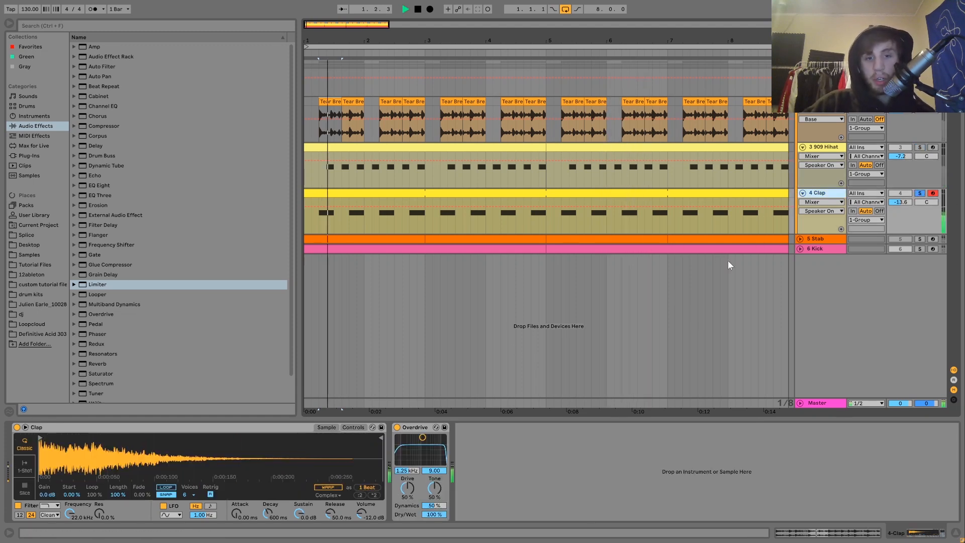
Enable the Clap's Overdrive, select the Clap clip, and solo then unsolo 909 Hihat to compare
left_click(397, 427)
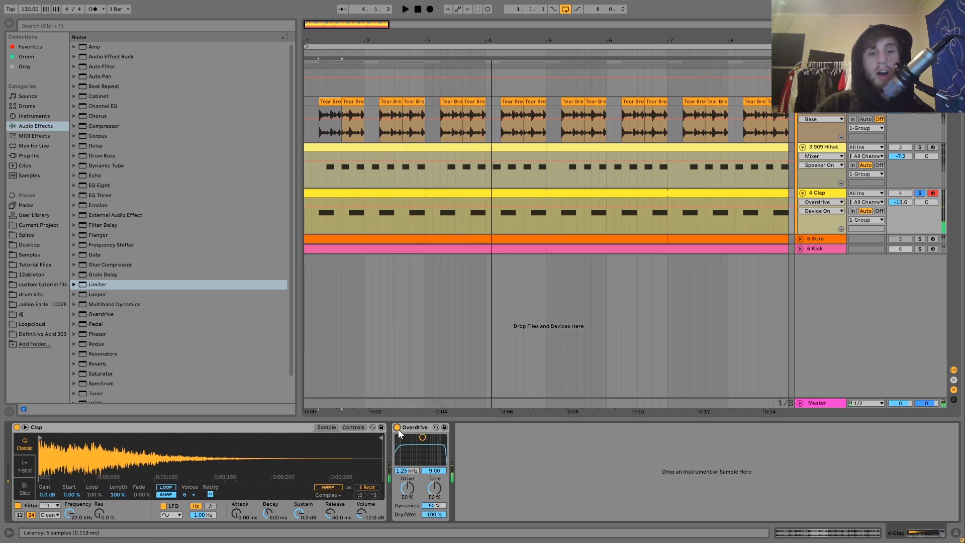
key("space")
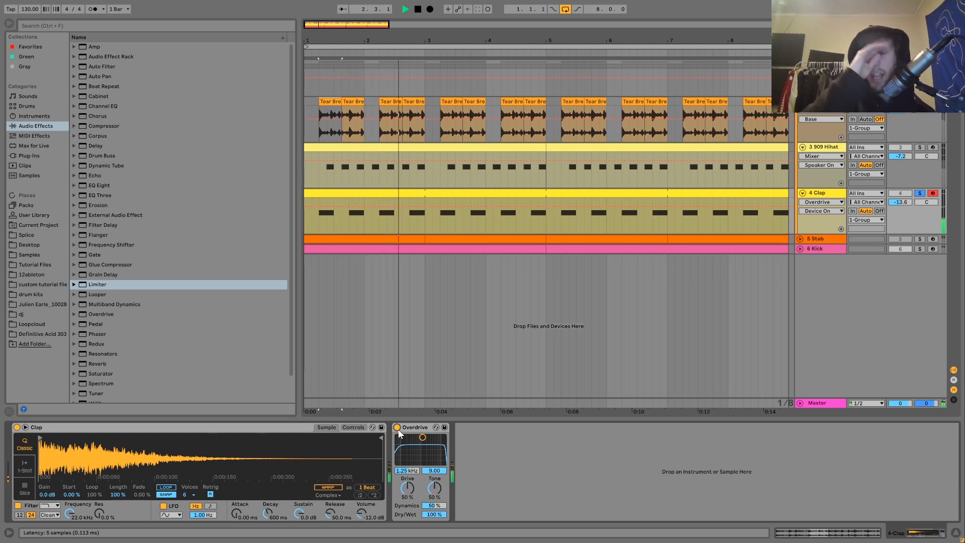
left_click(544, 193)
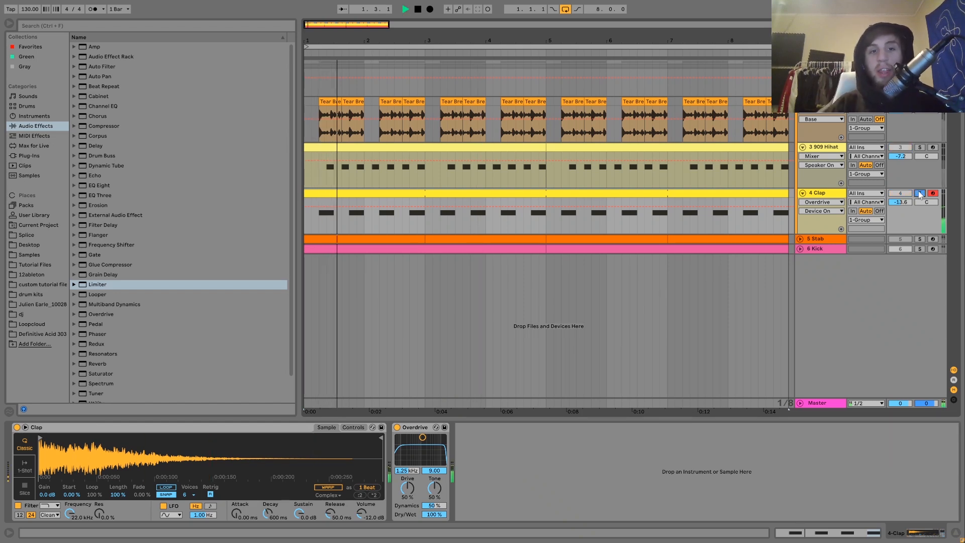
left_click(920, 147)
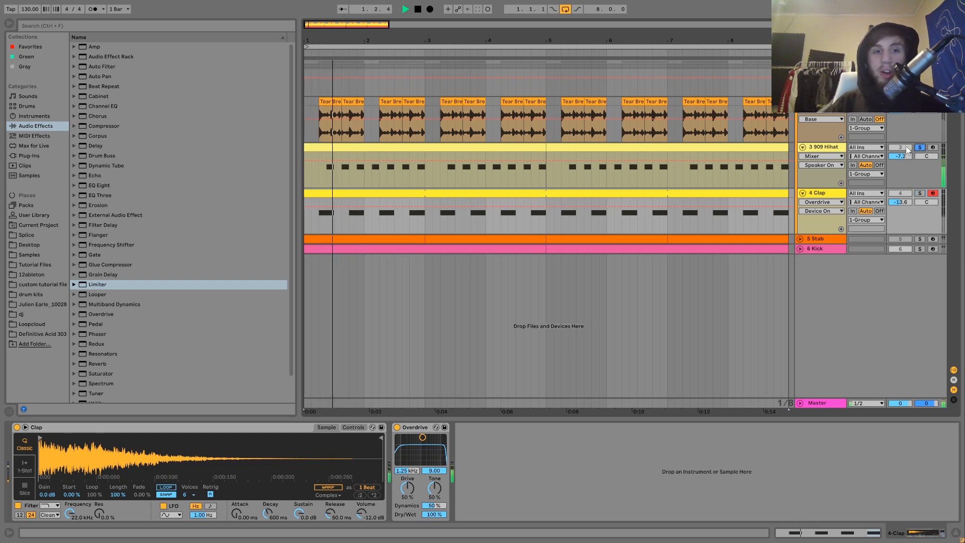
left_click(920, 147)
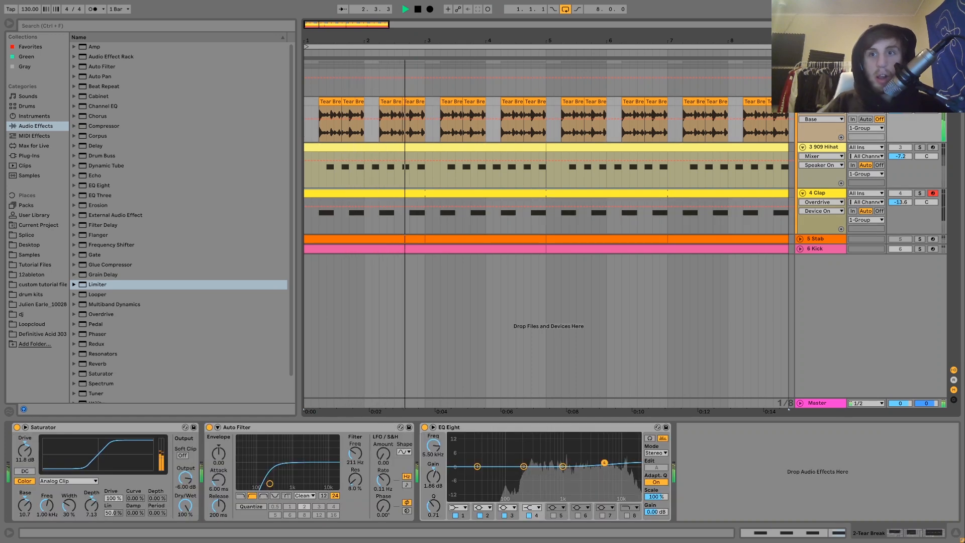
Switch the Stab and Kick tracks on and back off, then view the 1-Group bus chain
key("space")
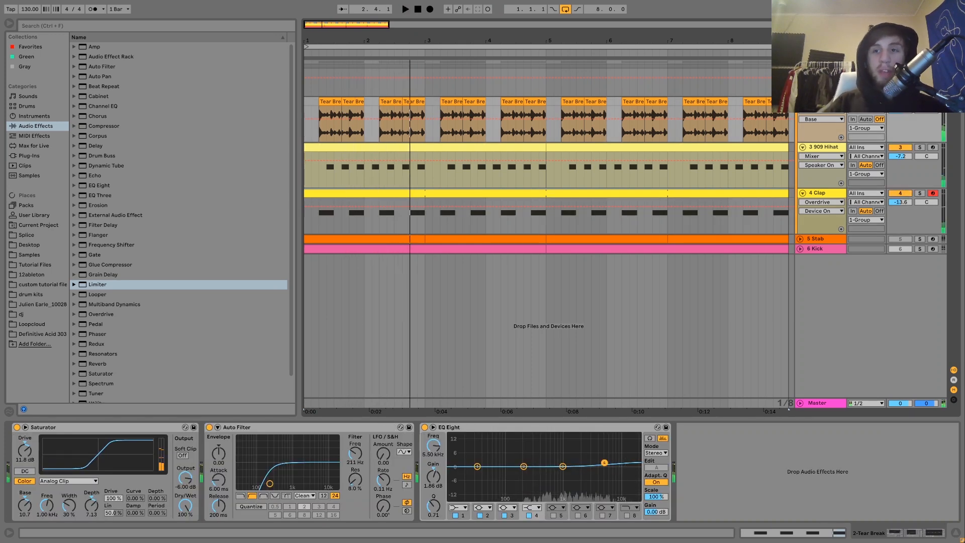
left_click(900, 240)
left_click(898, 240)
left_click(898, 248)
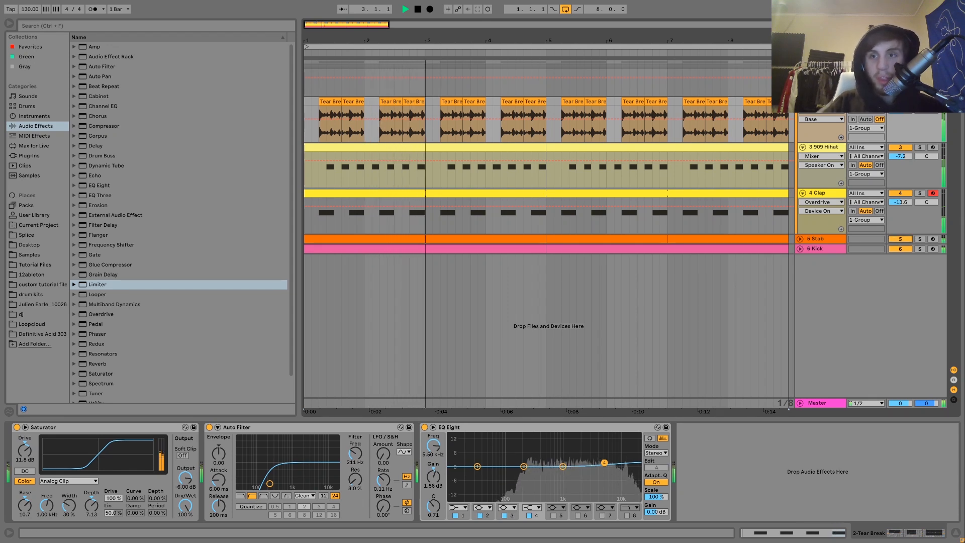
key("space")
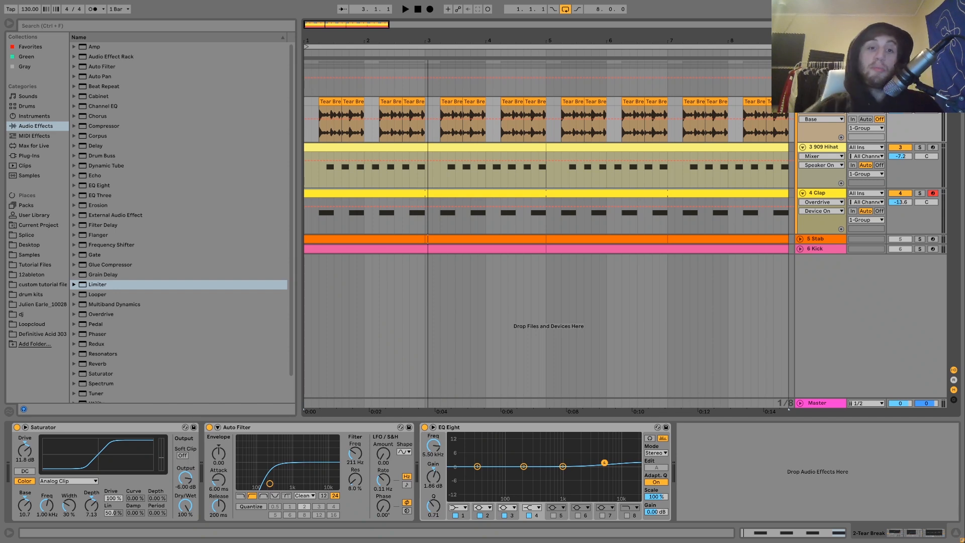
left_click(811, 149)
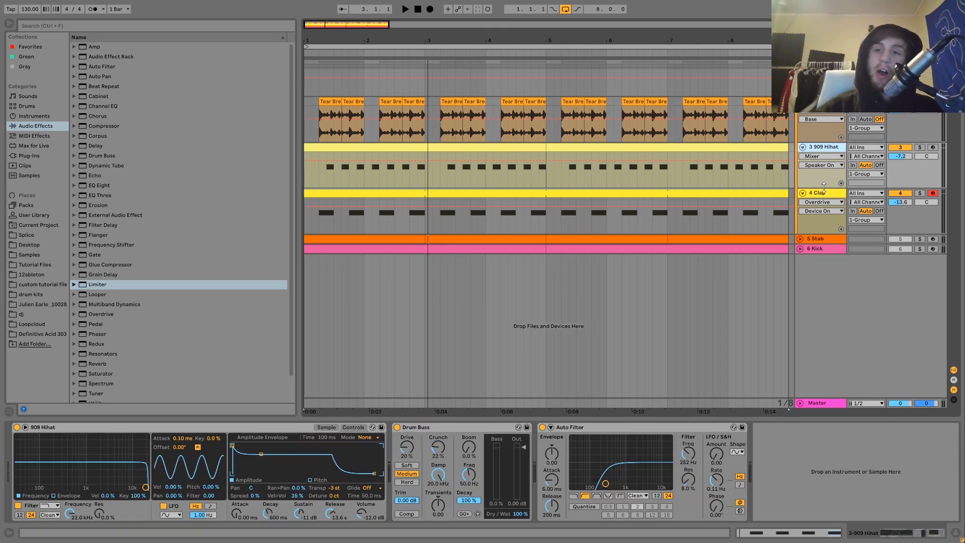
left_click(819, 75)
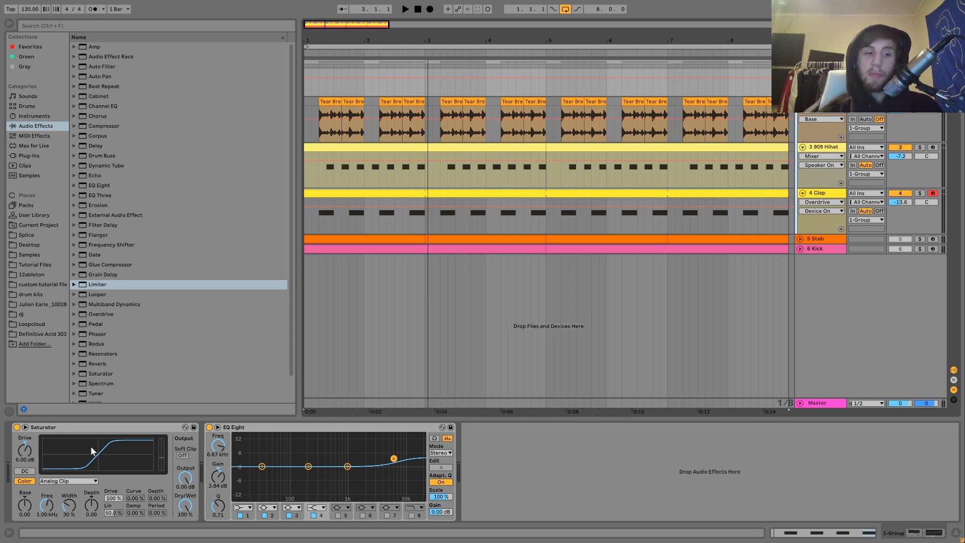
Bypass the group's EQ Eight and Saturator to compare, then switch both back on
left_click(209, 427)
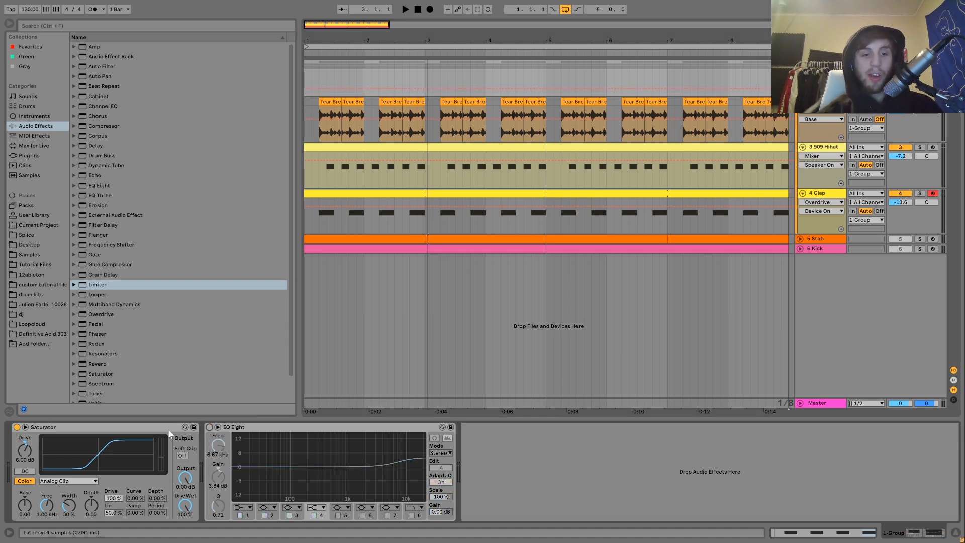
left_click(17, 427)
key("space")
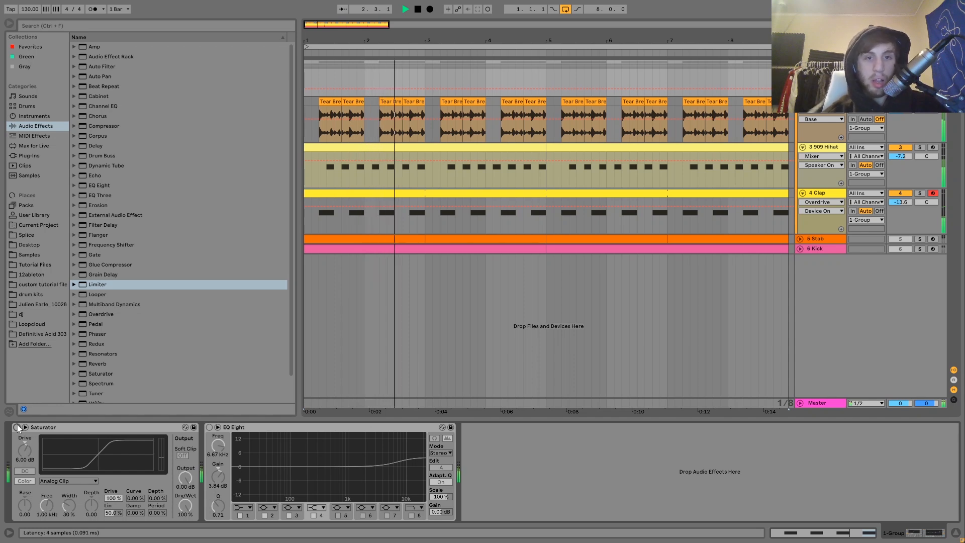
left_click(17, 427)
key("ctrl+z")
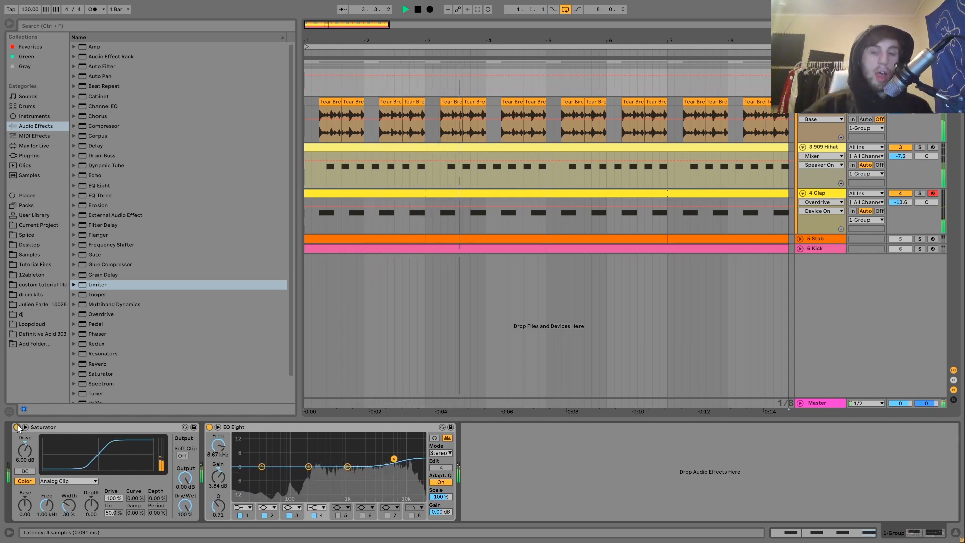
key("space")
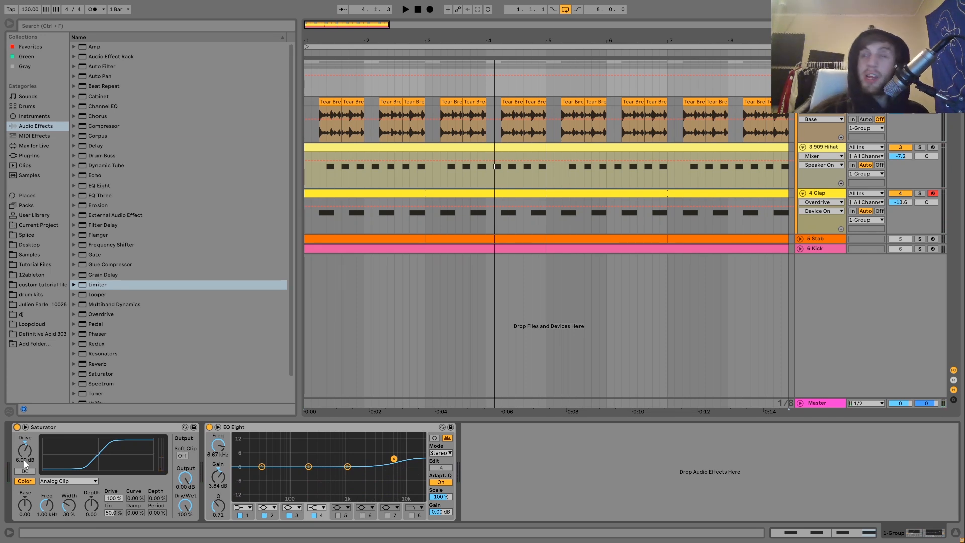
Play the arrangement from the start, stop, then solo the 5 Stab track
key("space")
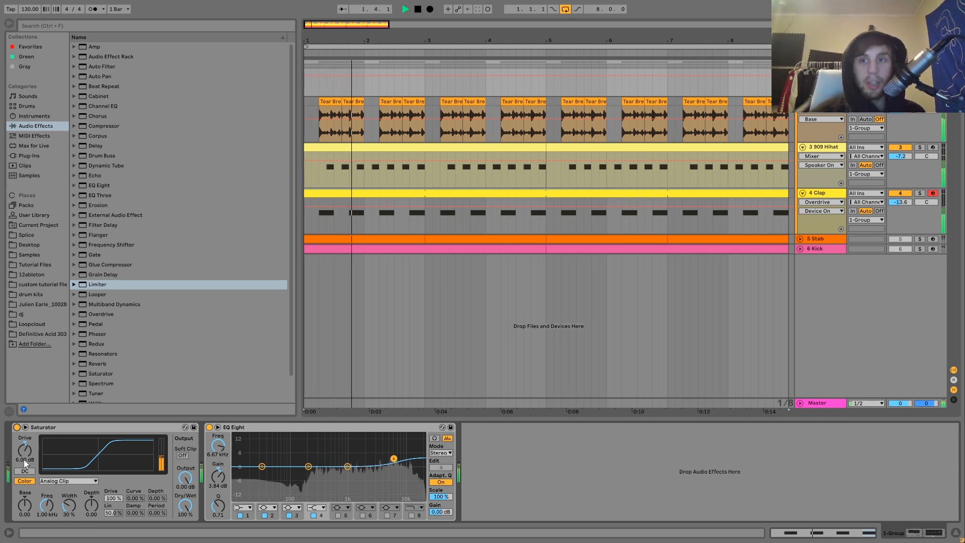
key("space")
key("space")
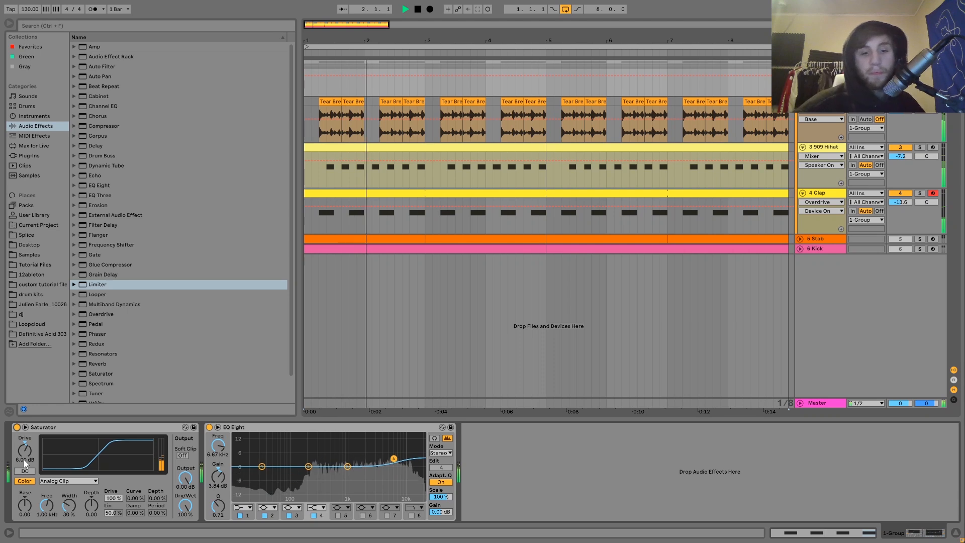
key("space")
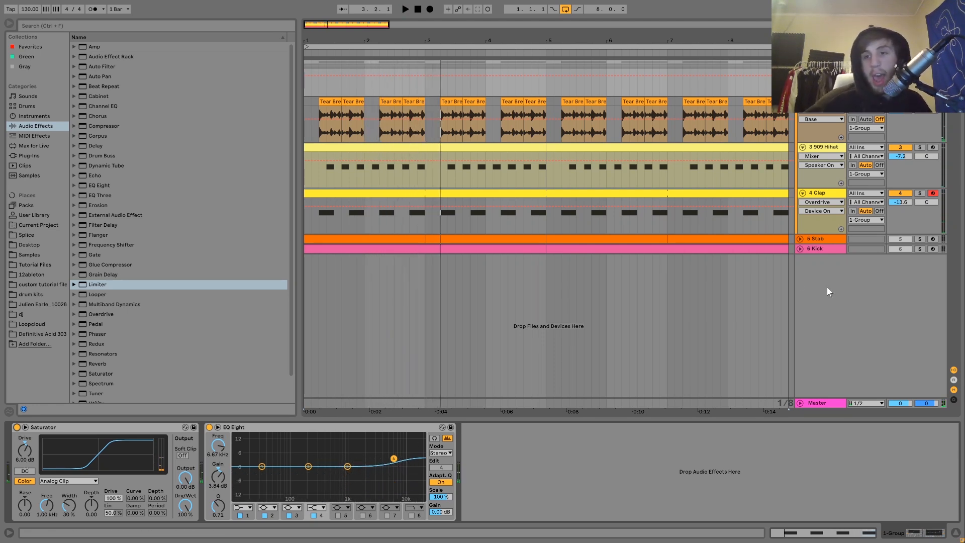
left_click(920, 239)
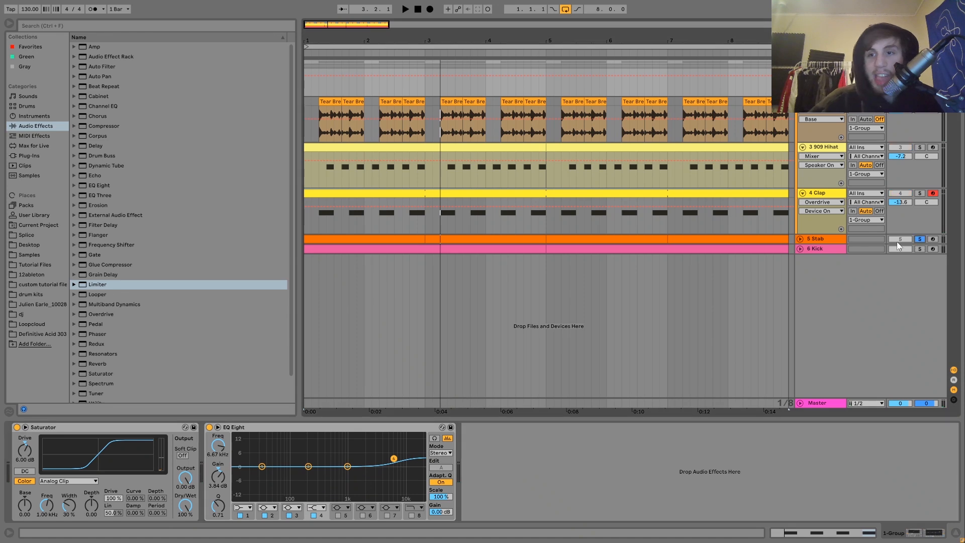
Select the 5 Stab track and unfold its lane to show its effect chain
left_click(817, 241)
key("space")
left_click(800, 239)
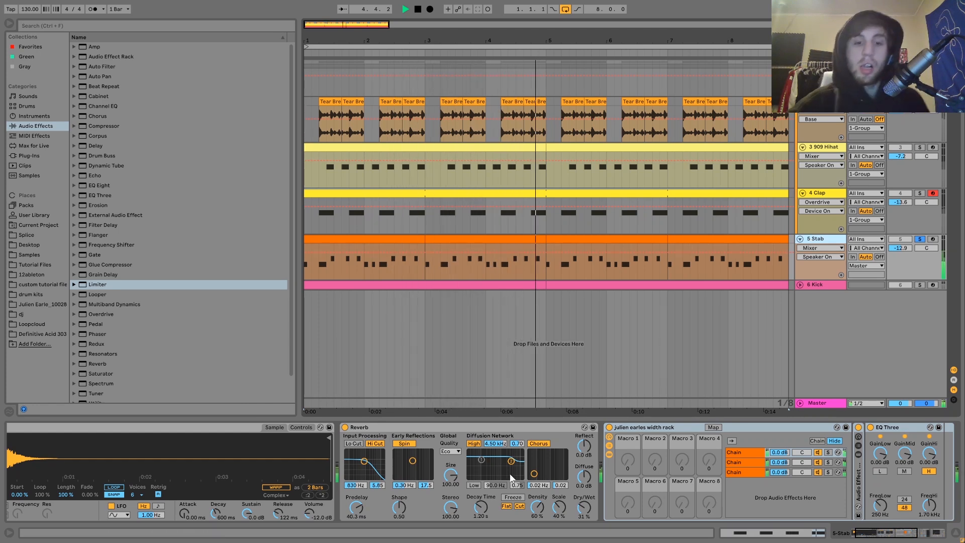
Play and stop the soloed stab part several times to listen to it
scroll(510, 474, "left", 2)
key("space")
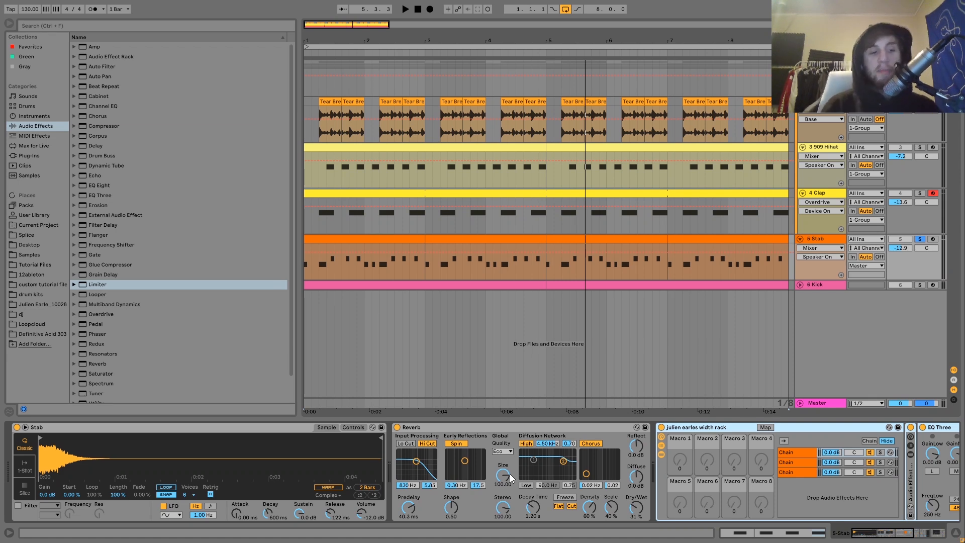
key("space")
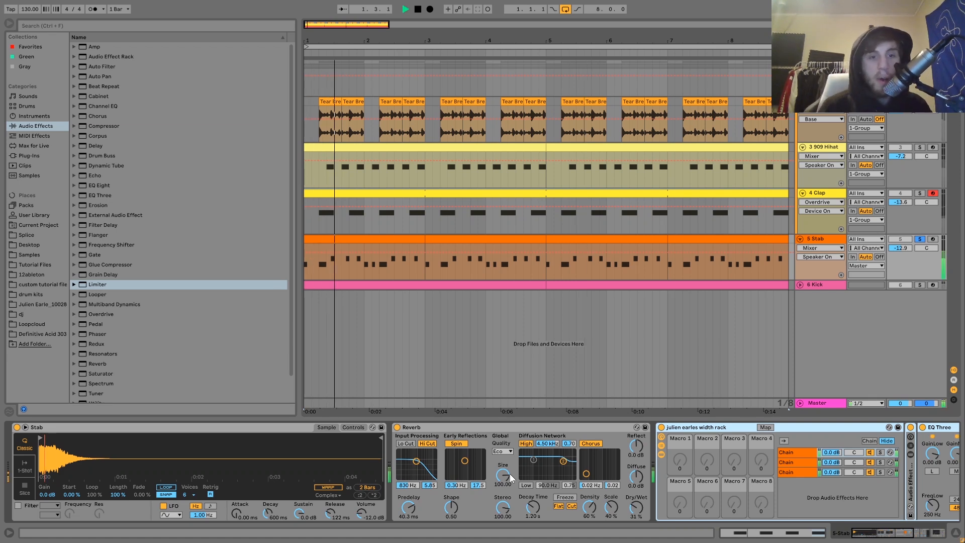
key("space")
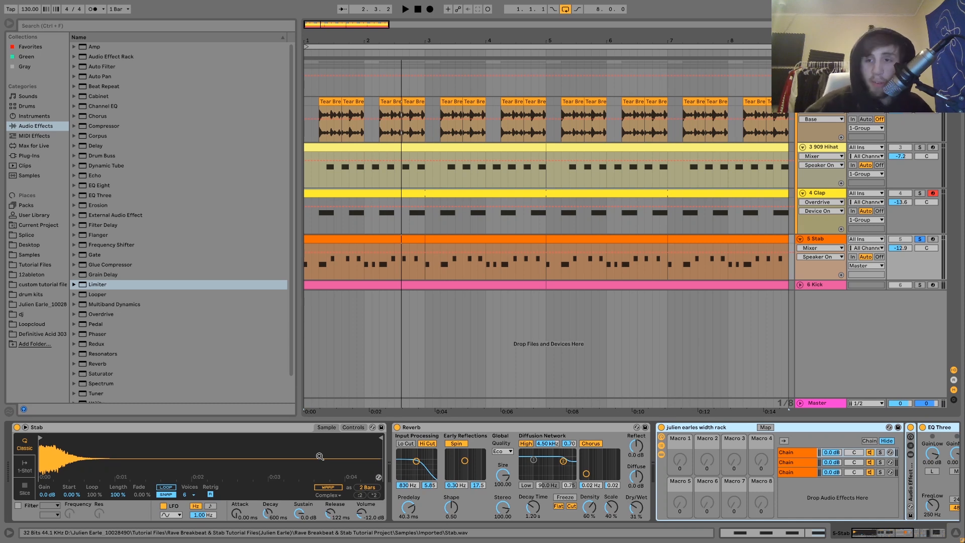
key("space")
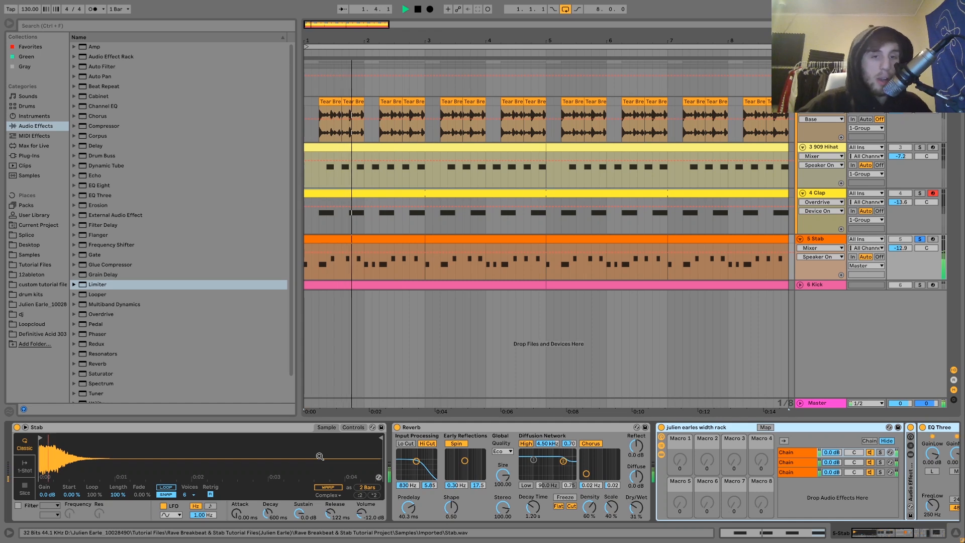
key("space")
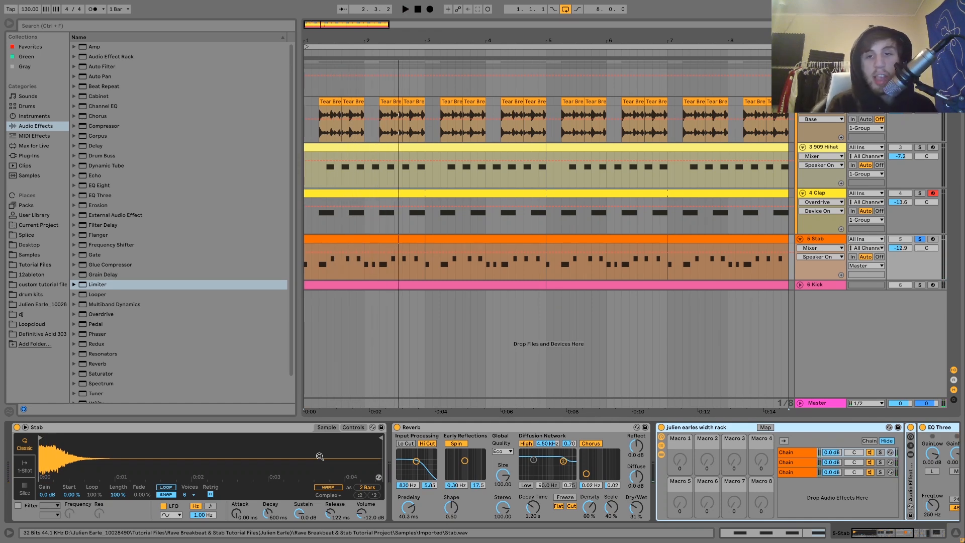
Open the Stab clip in the MIDI editor and play it back twice
double_click(336, 247)
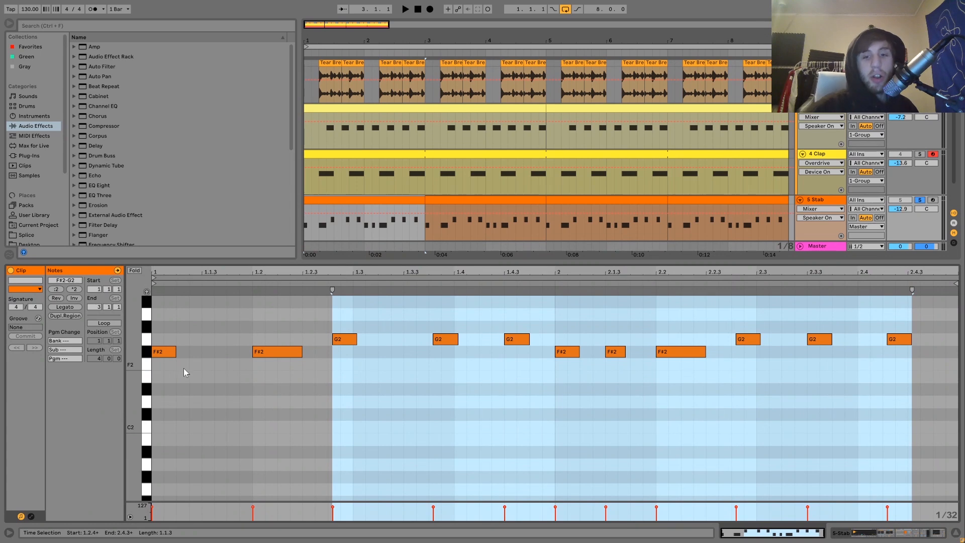
key("space")
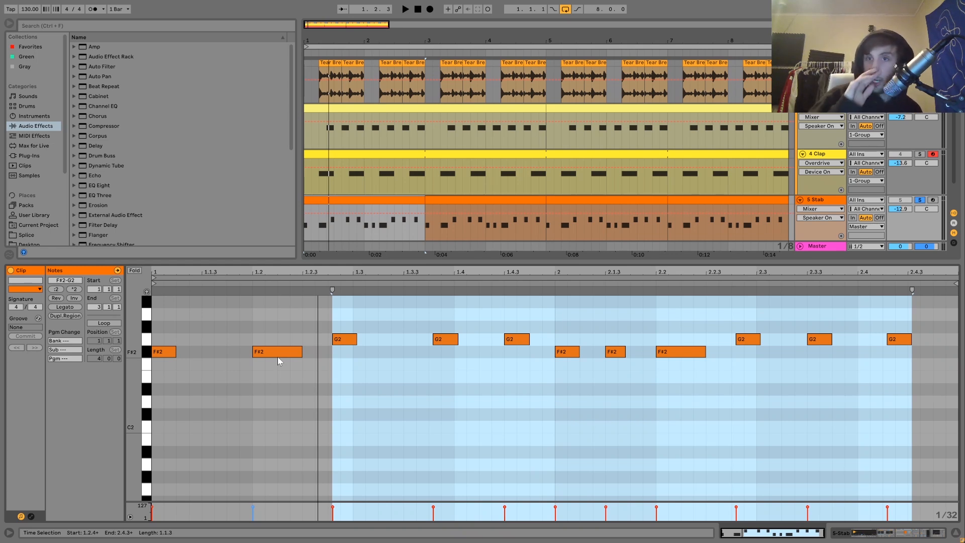
key("space")
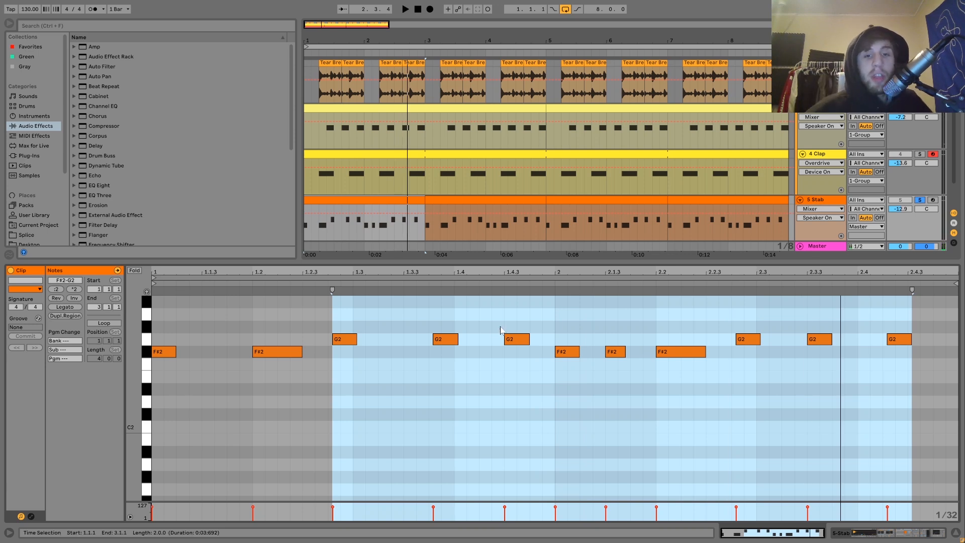
Lengthen the G2 note at 1.3.4 with Shift+Right, then restore its original length
left_click(448, 340)
key("shift+Right")
key("shift+Right")
key("space")
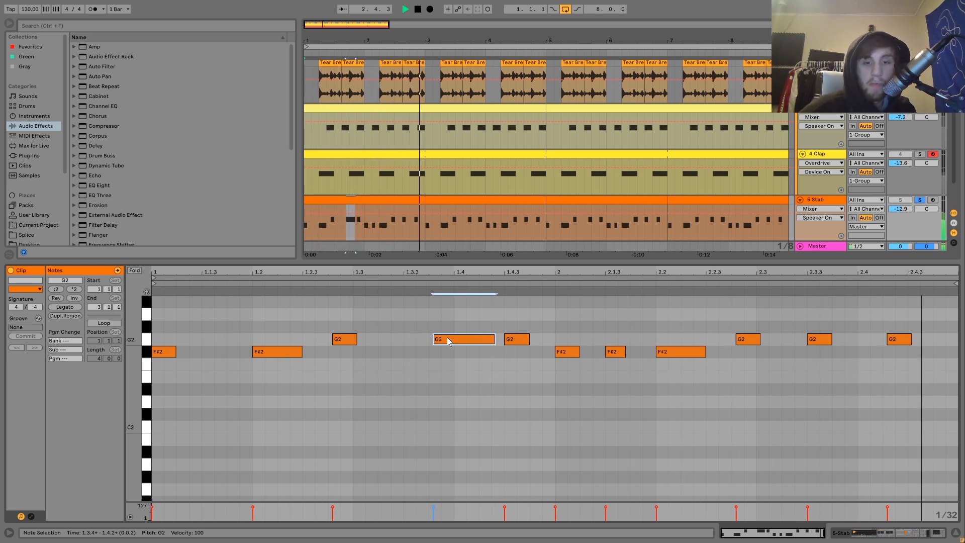
key("space")
key("shift+Left")
key("shift+Left")
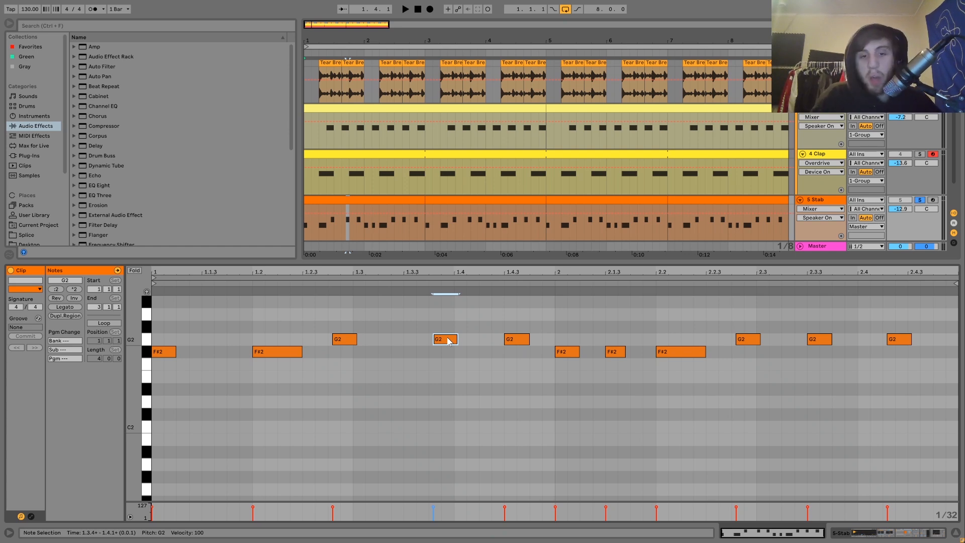
left_click(846, 537)
scroll(651, 474, "right", 10)
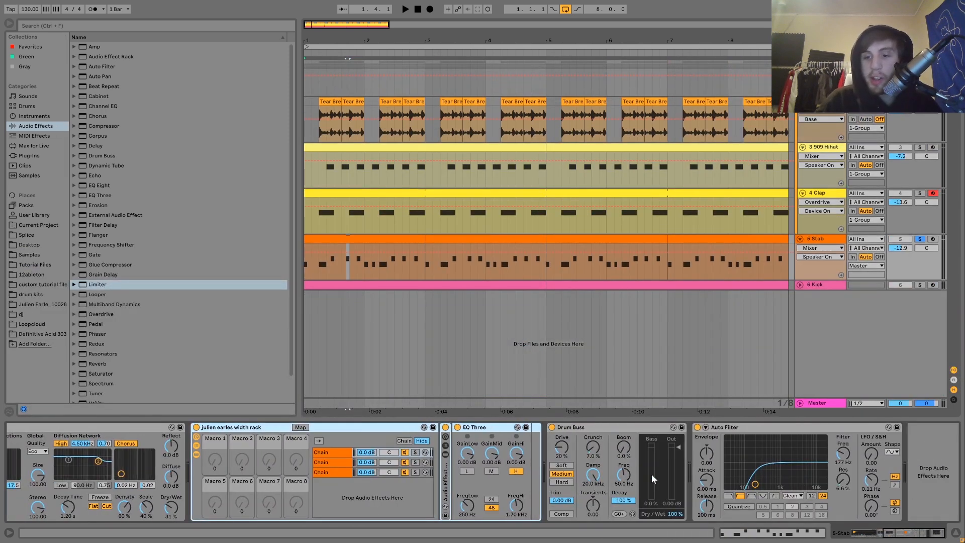
scroll(651, 474, "left", 5)
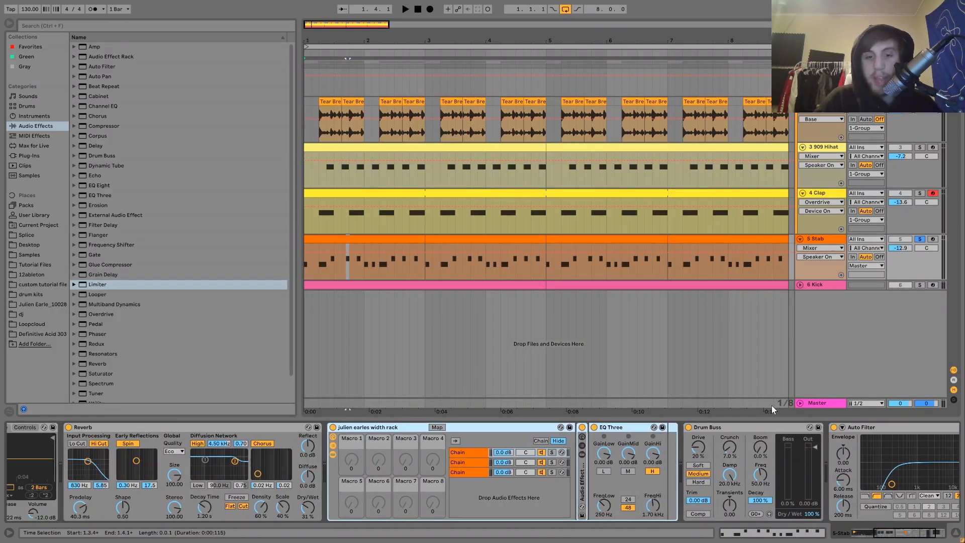
left_click(332, 454)
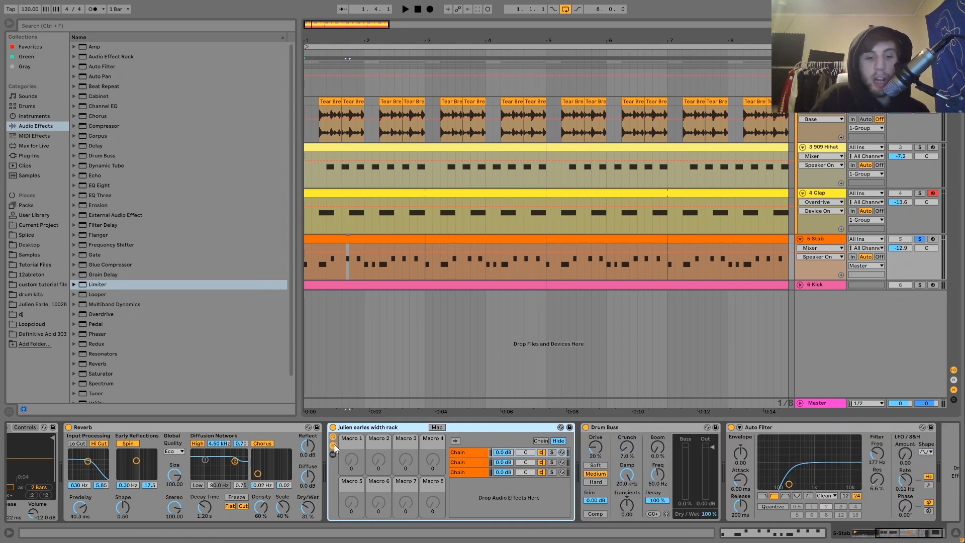
left_click(333, 445)
key("space")
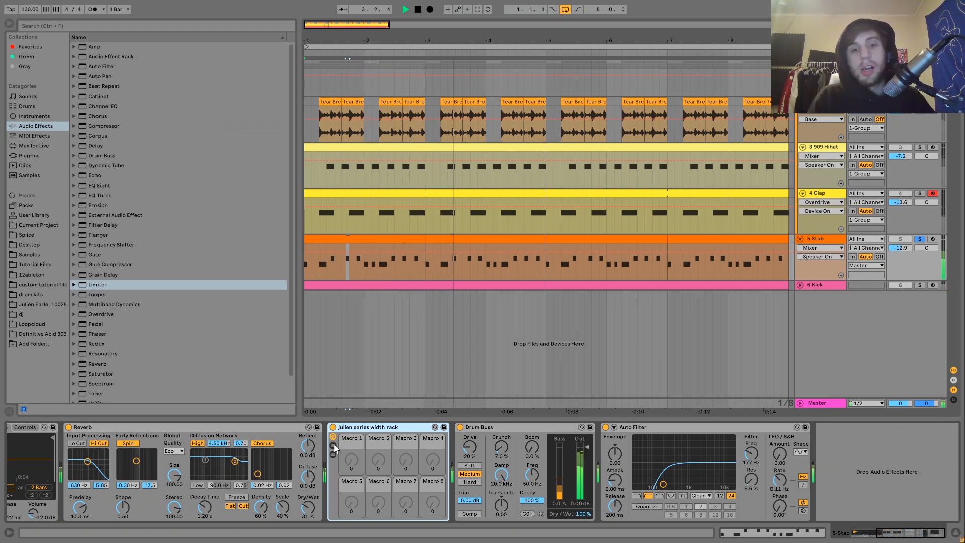
key("space")
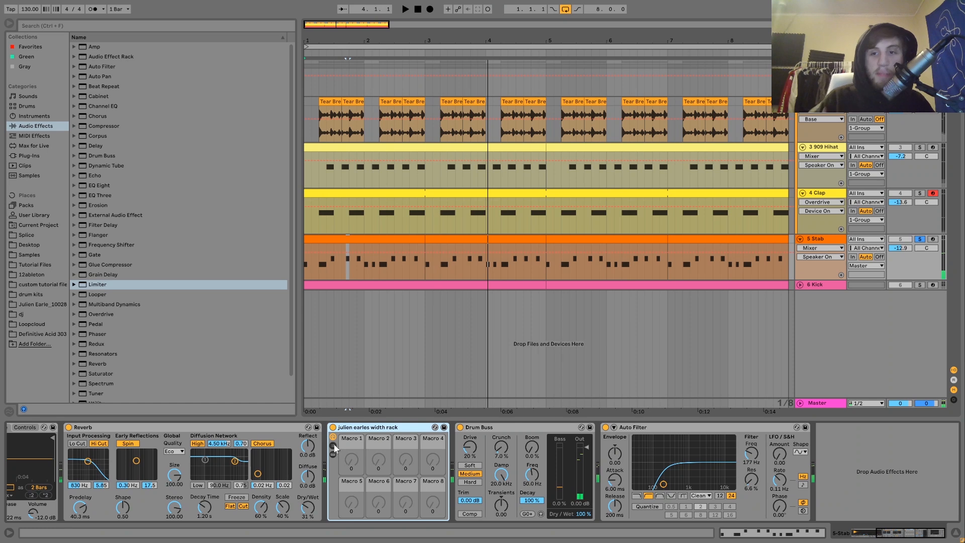
Hear the full mix, re-solo the Stab, and compare the width rack bypassed and active
left_click(919, 240)
key("space")
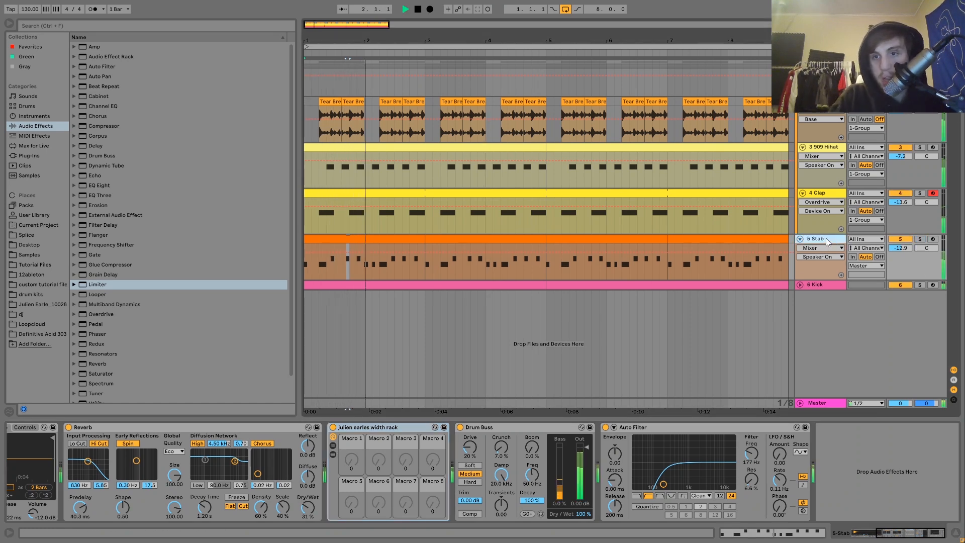
left_click(920, 240)
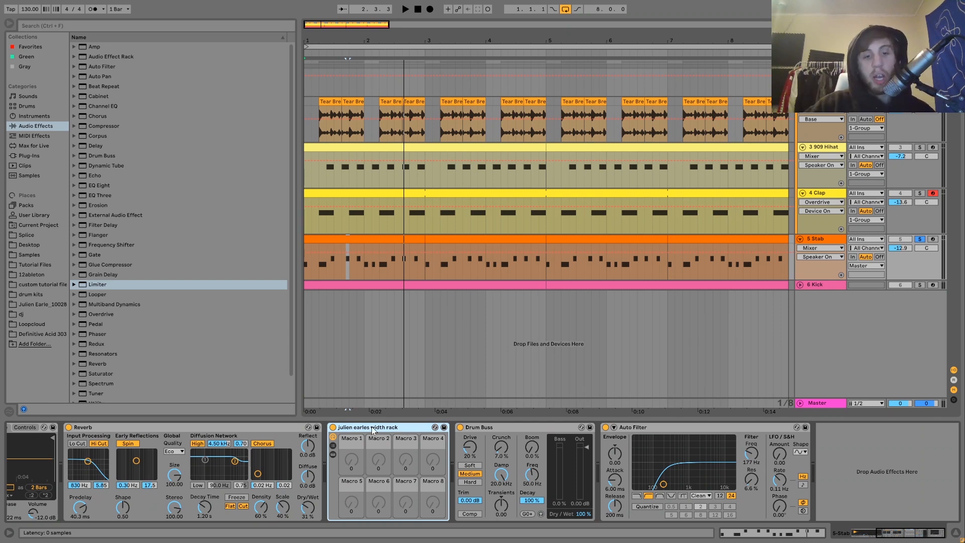
left_click(333, 427)
key("space")
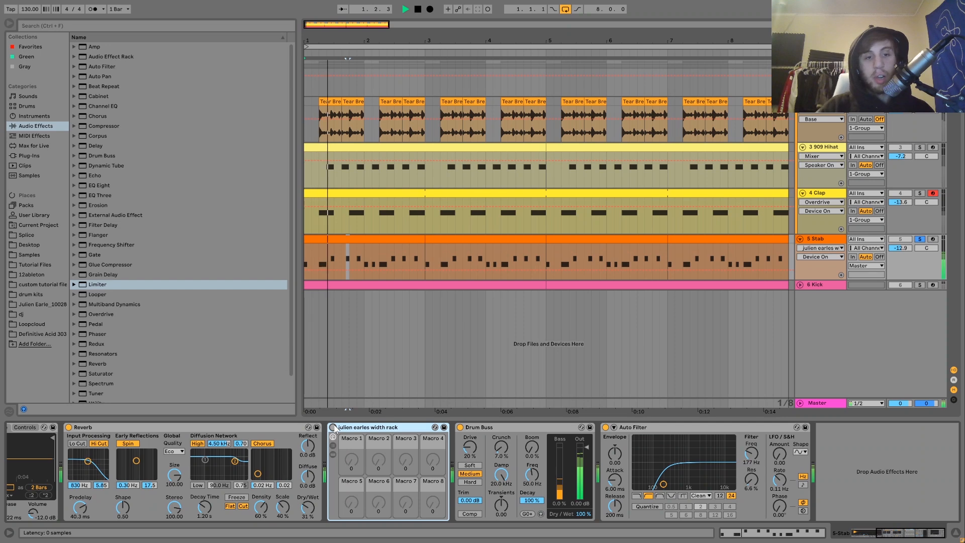
left_click(335, 427)
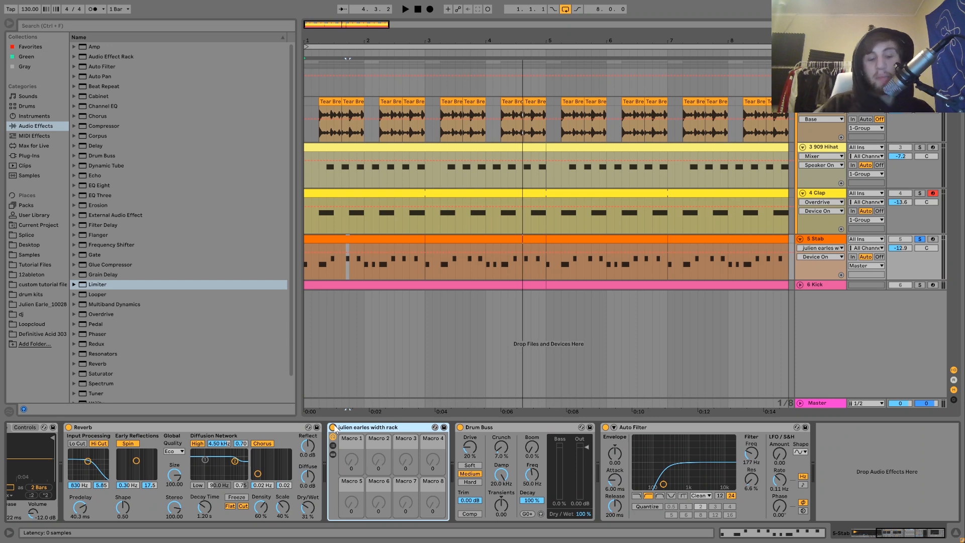
key("space")
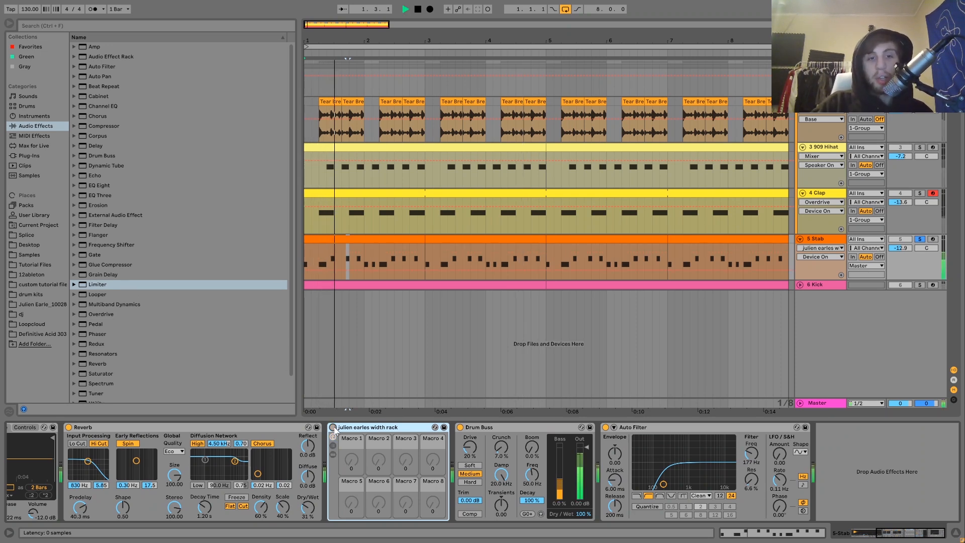
key("space")
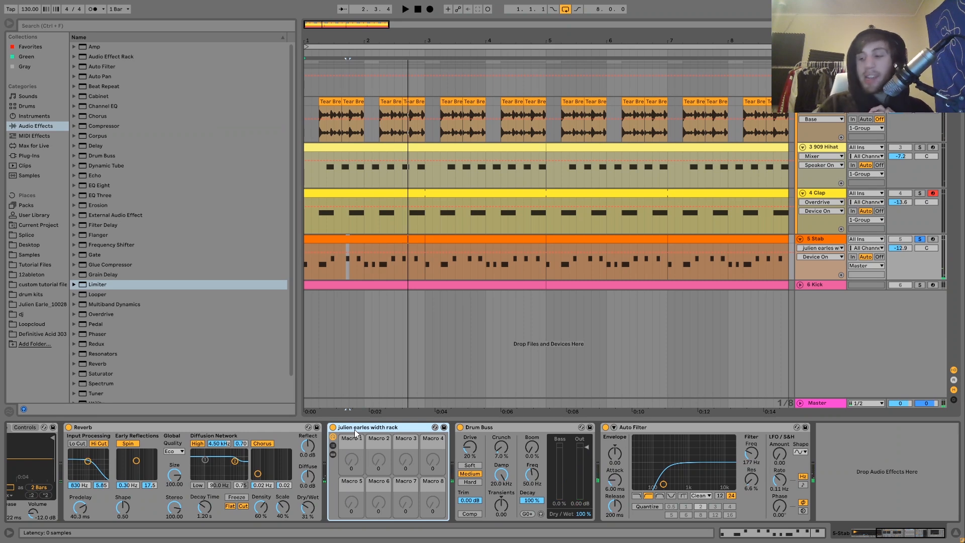
key("space")
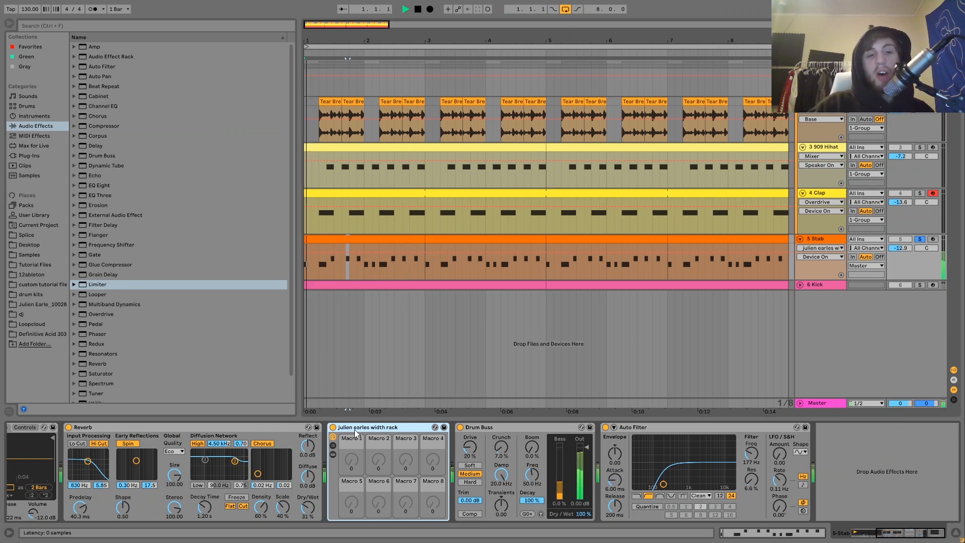
Compare the width rack off and on with the Stab unsoloed in the full arrangement
left_click(333, 427)
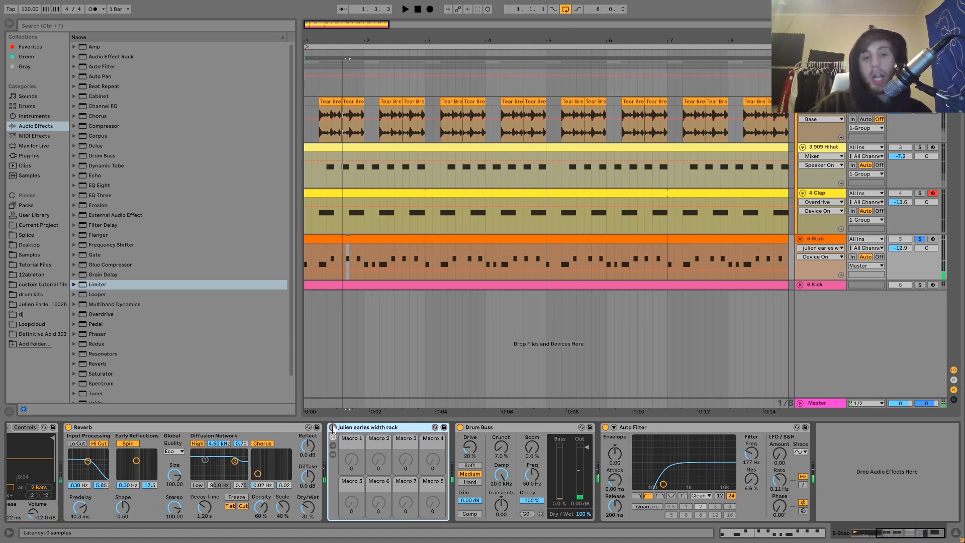
left_click(920, 239)
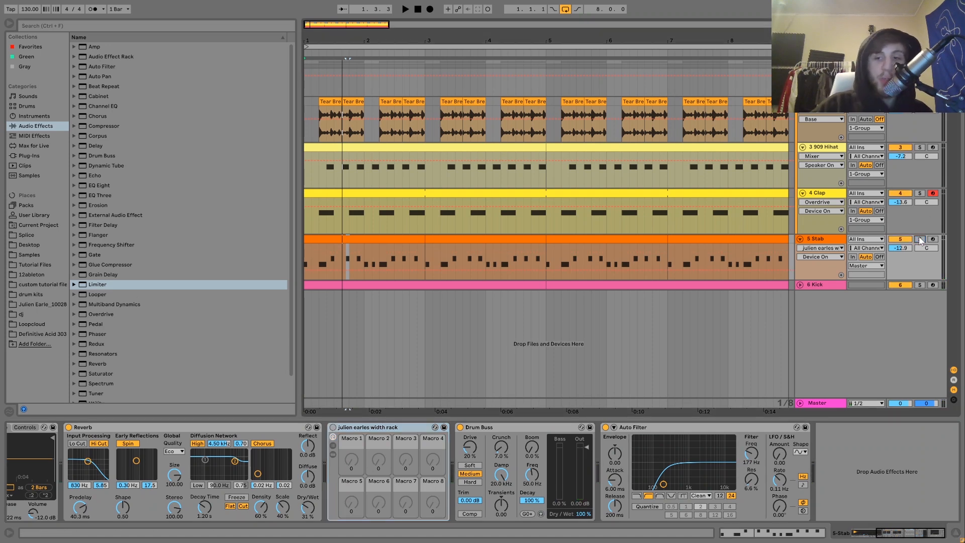
key("space")
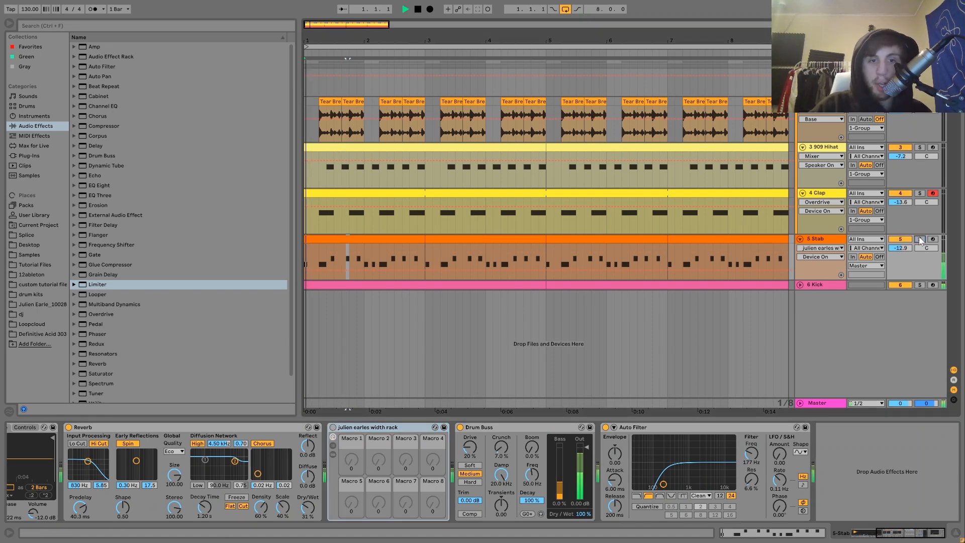
left_click(821, 240)
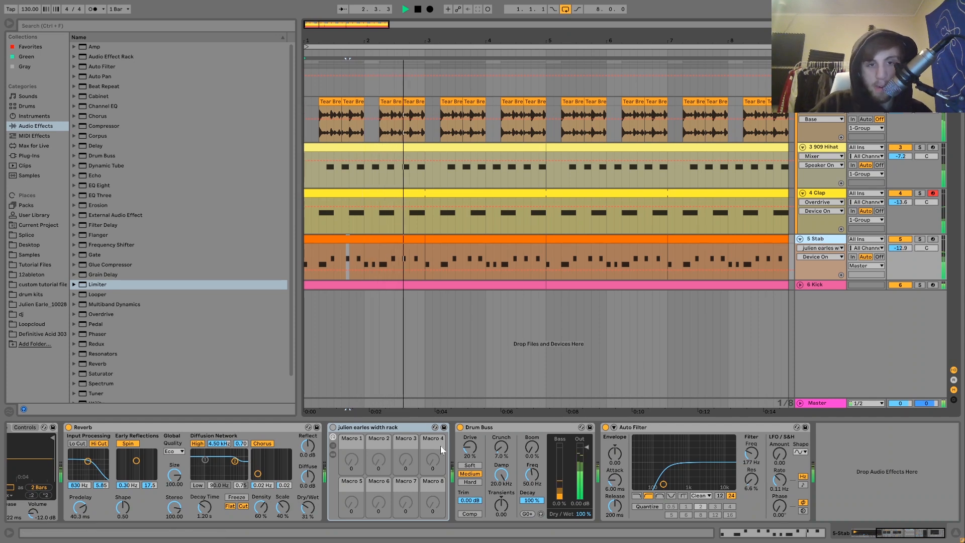
left_click(332, 427)
key("space")
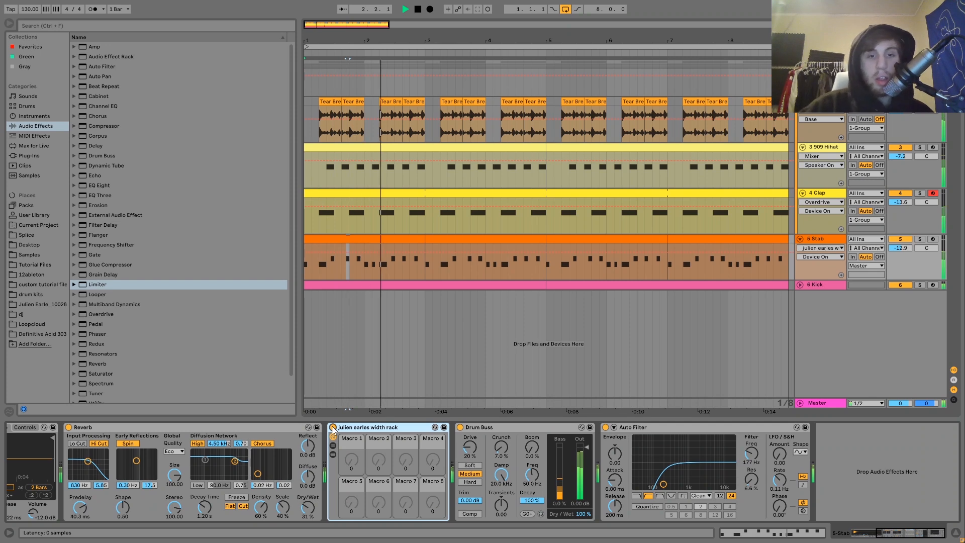
Re-solo the Stab track, audition it with the width rack on, then select its Drum Buss
left_click(919, 239)
key("space")
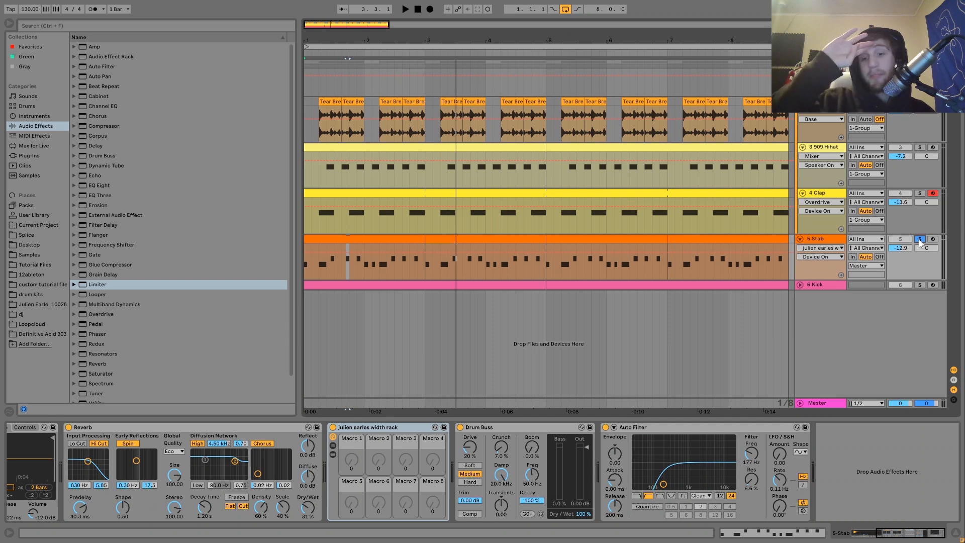
key("space")
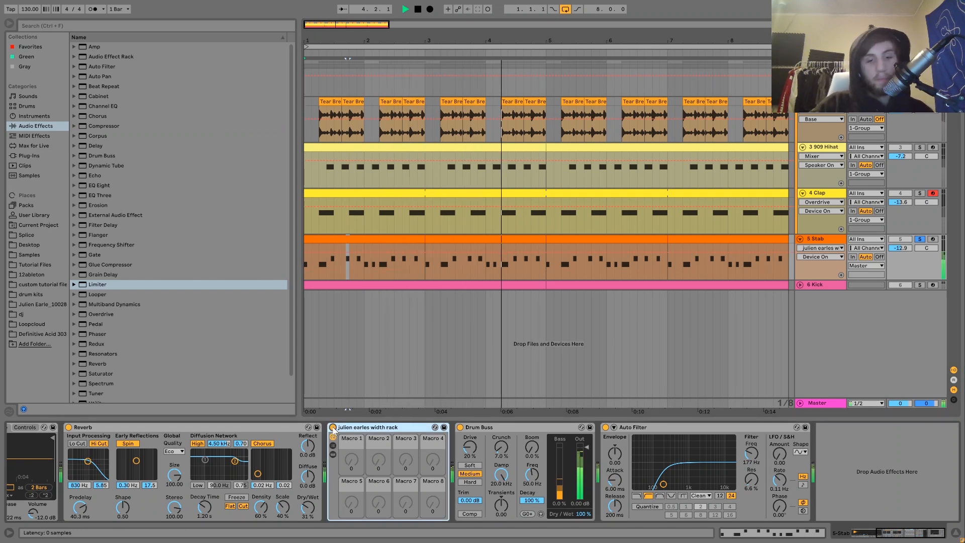
key("space")
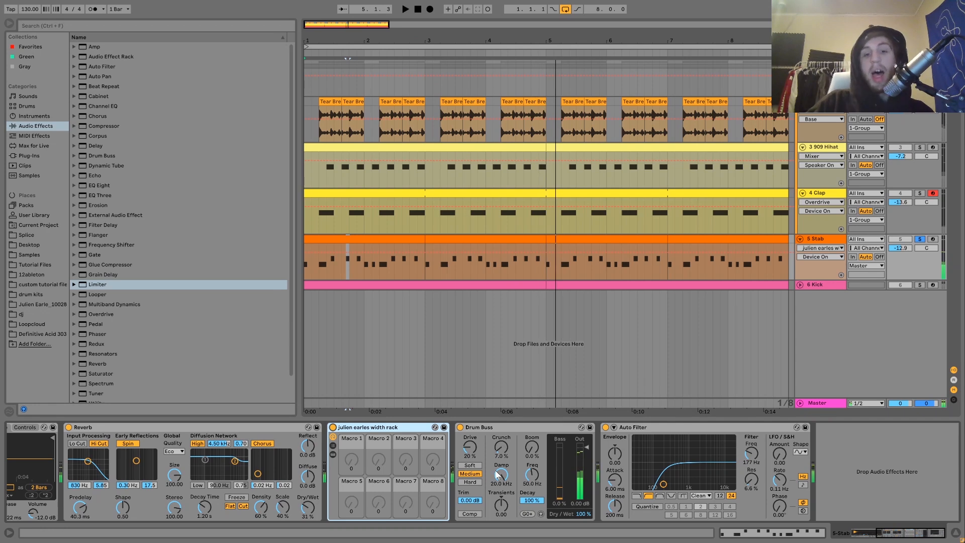
left_click(487, 426)
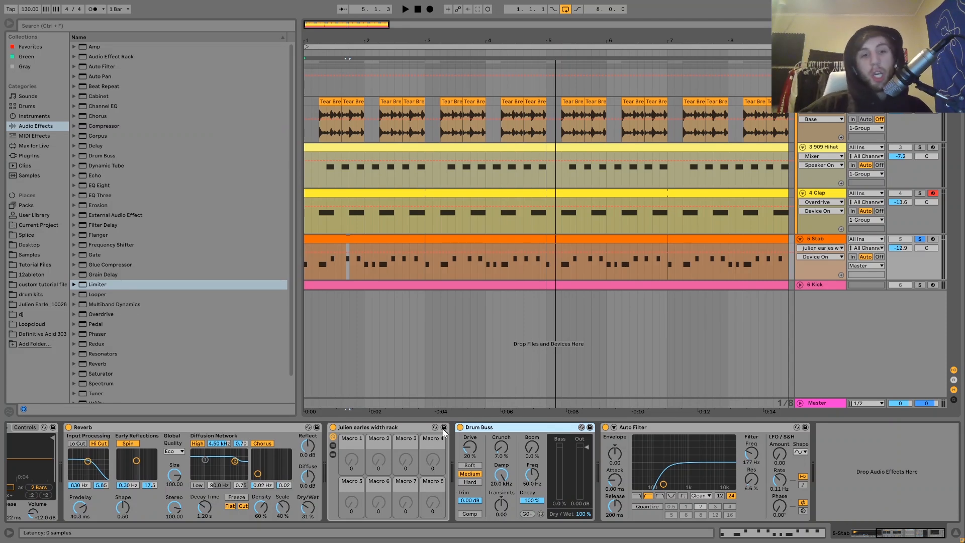
Compare the Stab's Drum Buss bypassed and active during playback, leaving it on
left_click(460, 427)
key("space")
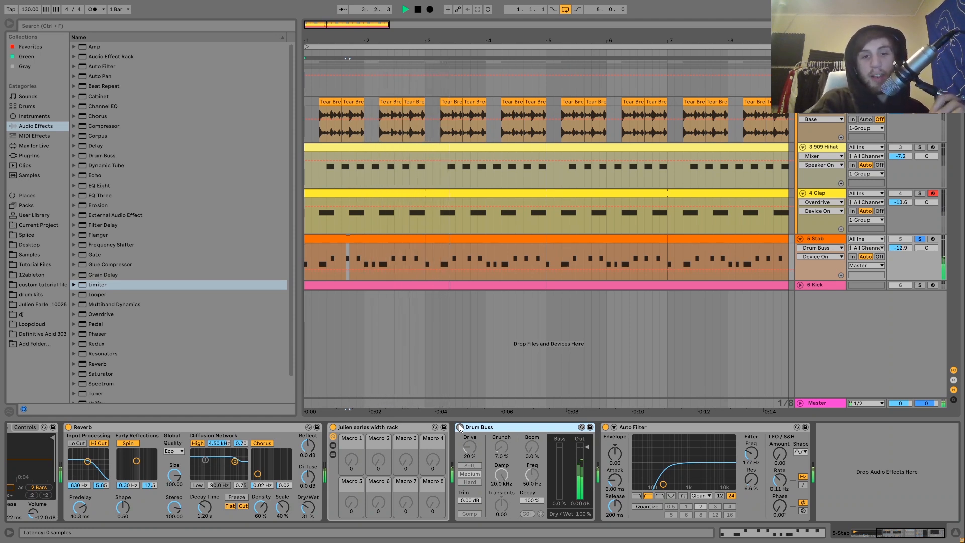
left_click(460, 427)
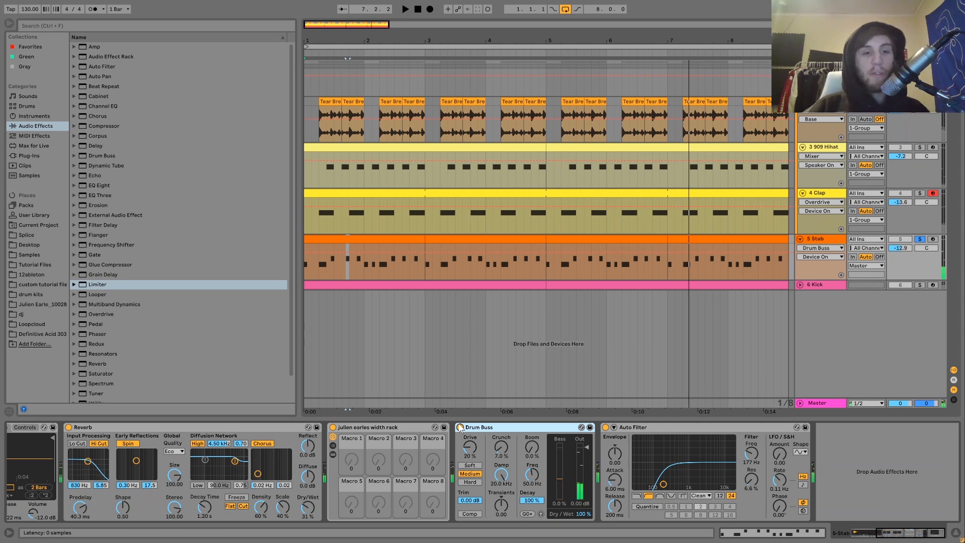
key("space")
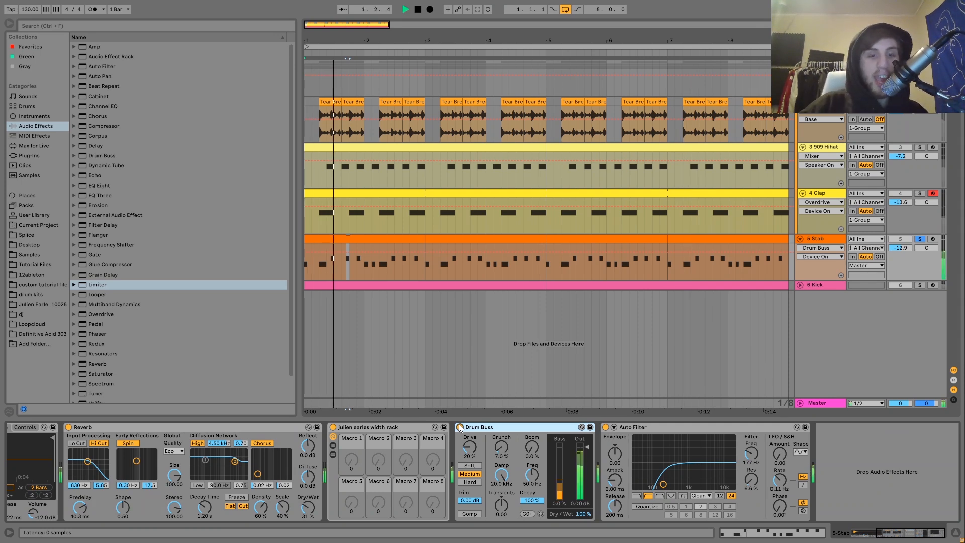
key("space")
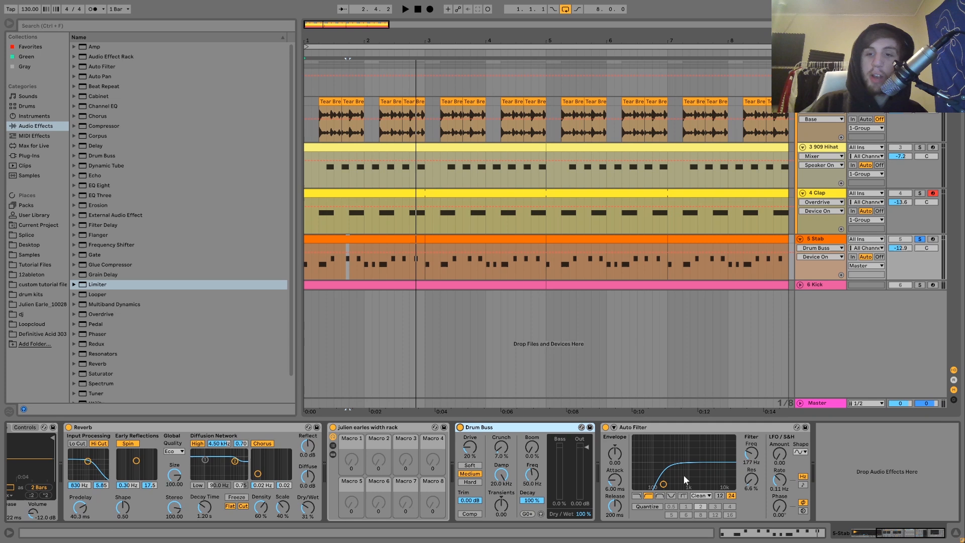
Audition the arrangement again, then unsolo the Stab track and stop playback
key("space")
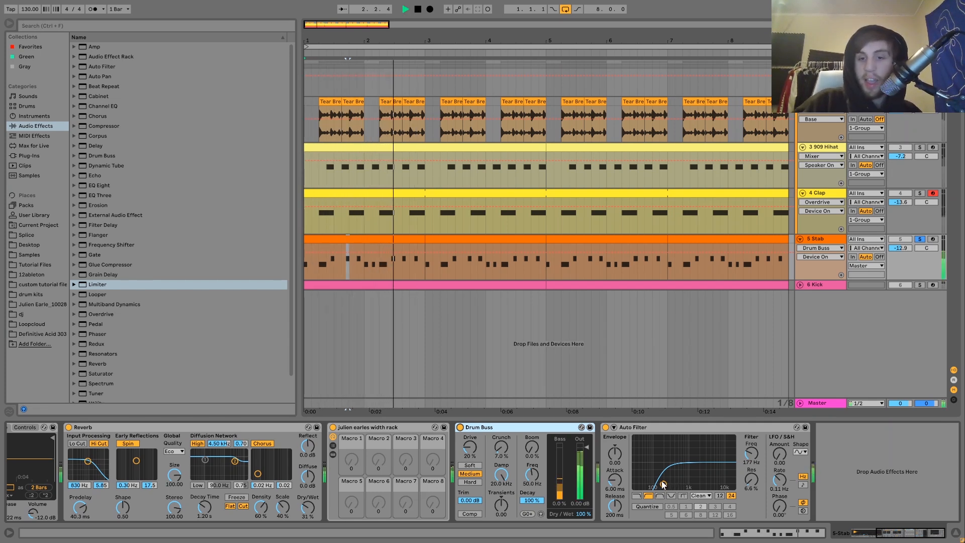
key("space")
key("space")
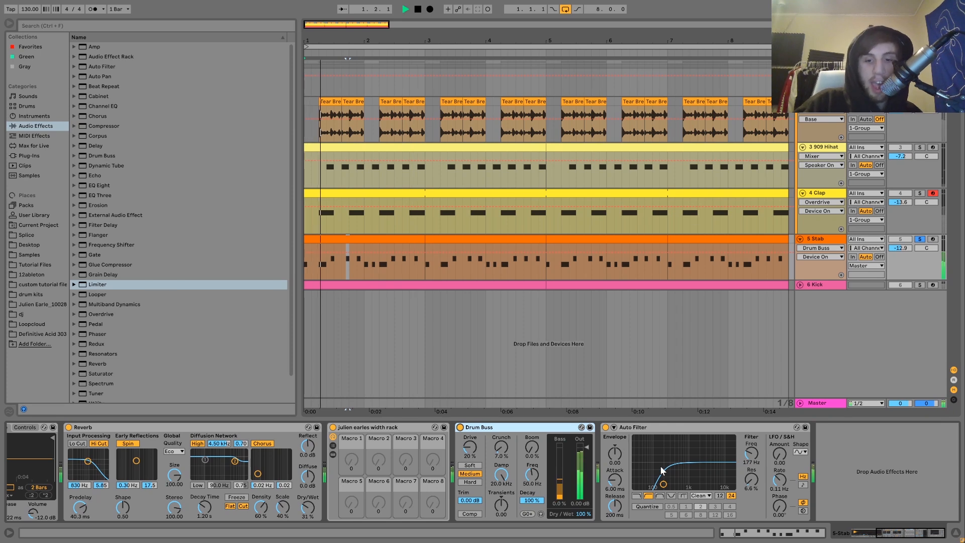
key("space")
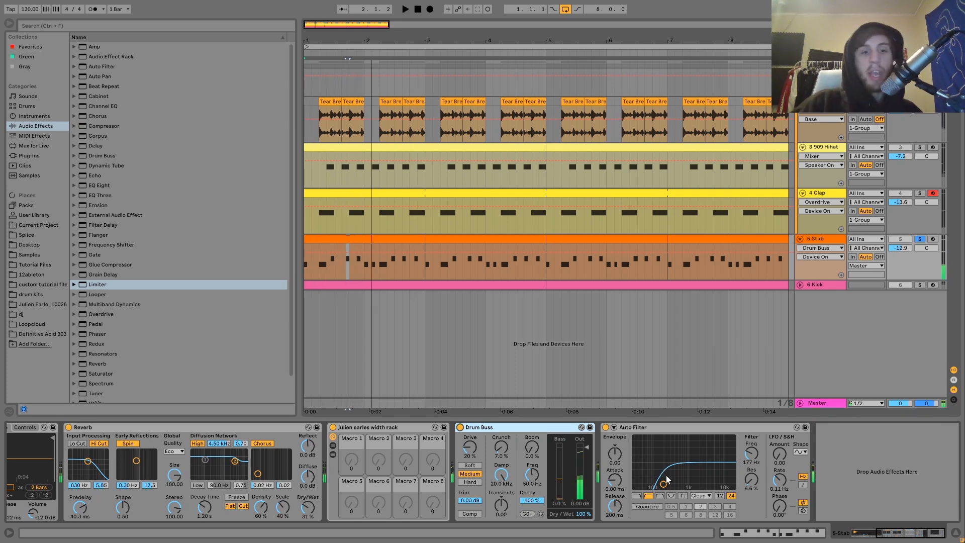
key("space")
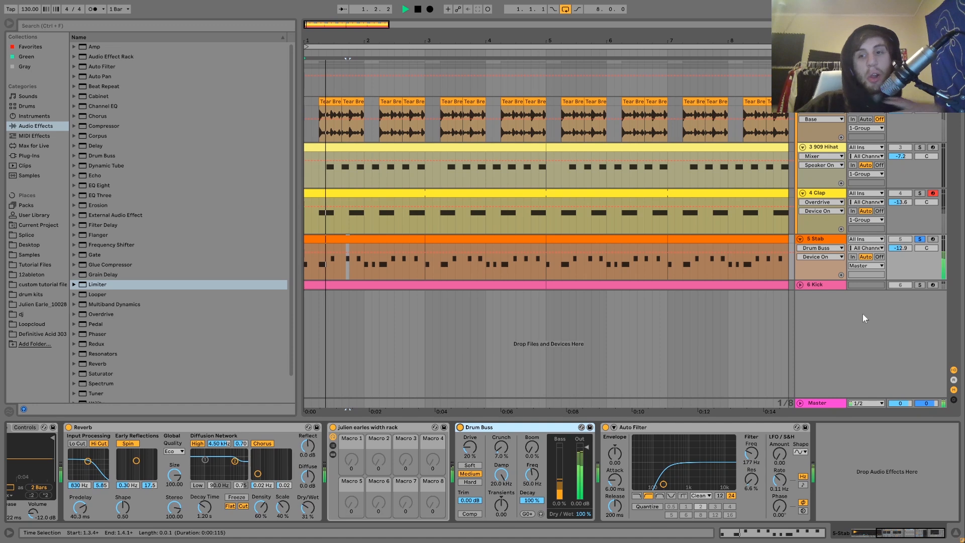
left_click(924, 239)
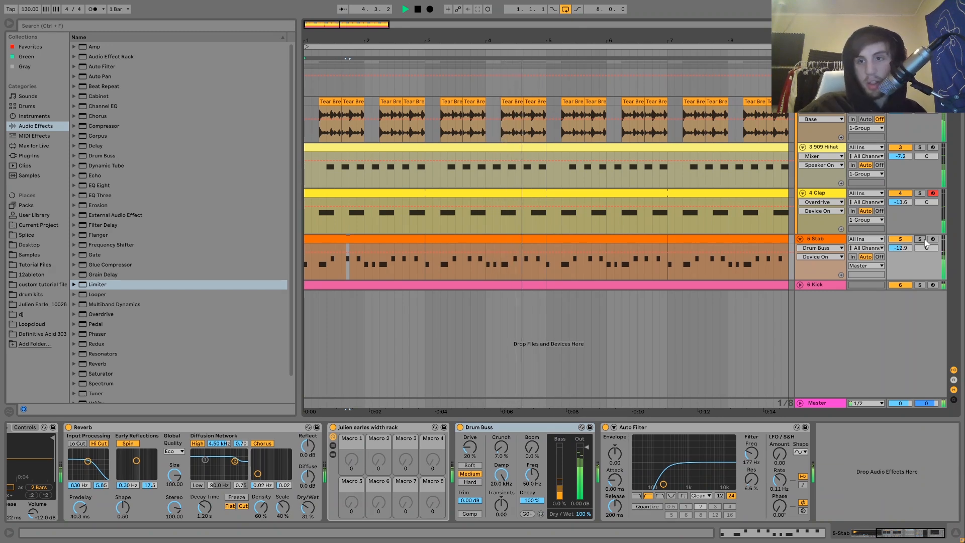
key("space")
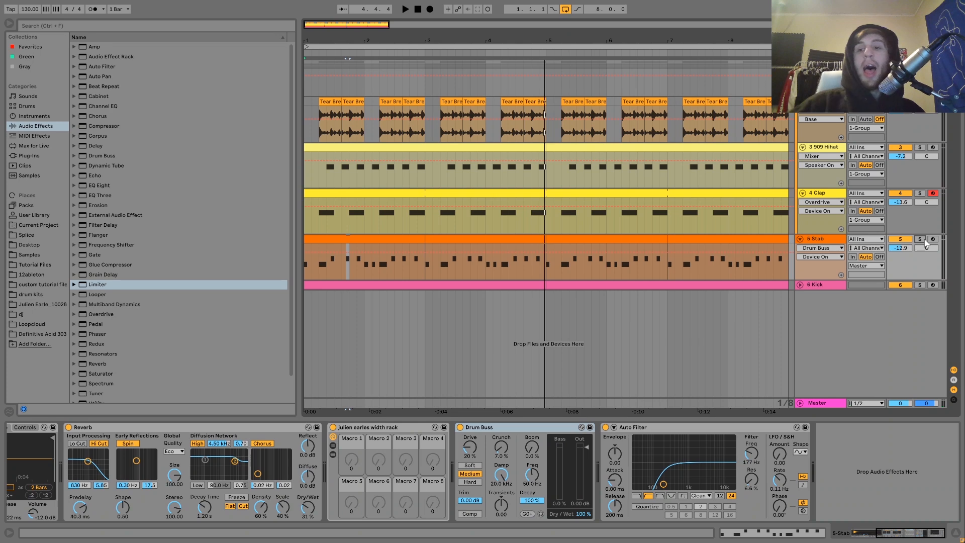
Show the Kick track's devices and compare its rumble rack bypassed, then re-enable it
left_click(825, 283)
key("Right")
key("space")
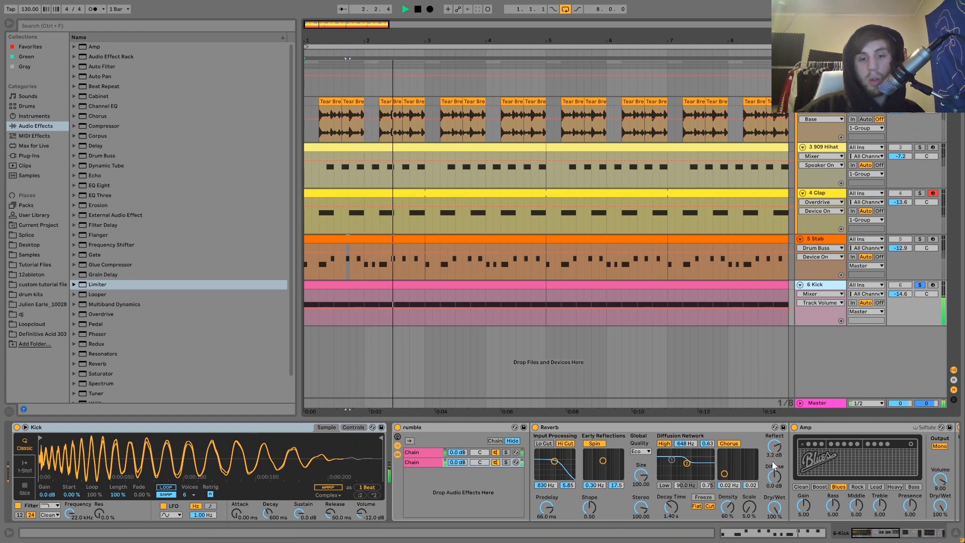
key("space")
left_click_drag(677, 474, 648, 477)
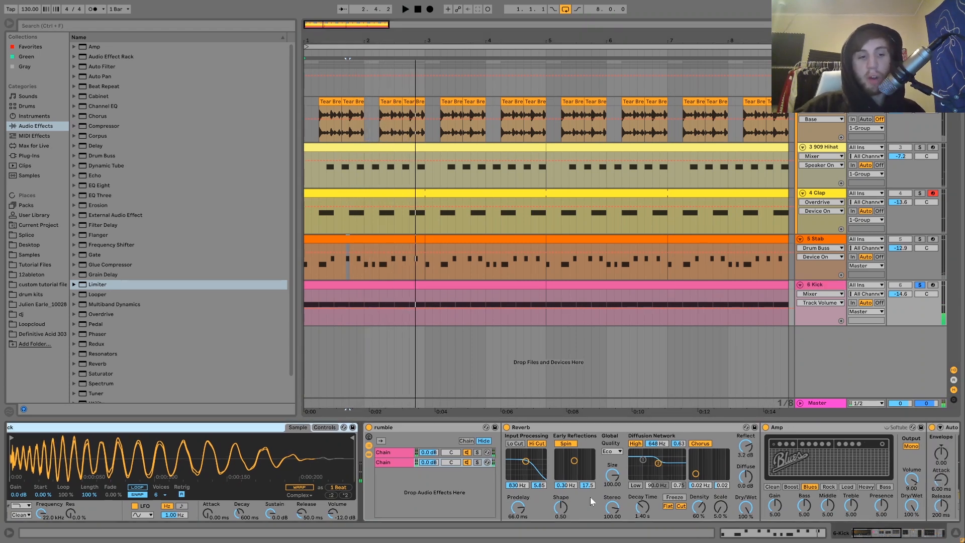
scroll(590, 496, "left", 1)
left_click(397, 427)
key("space")
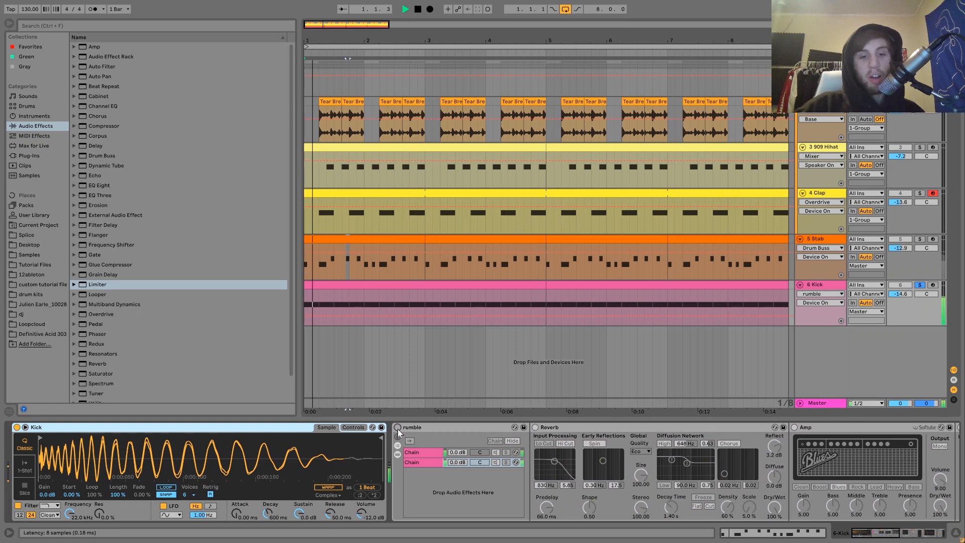
left_click(397, 427)
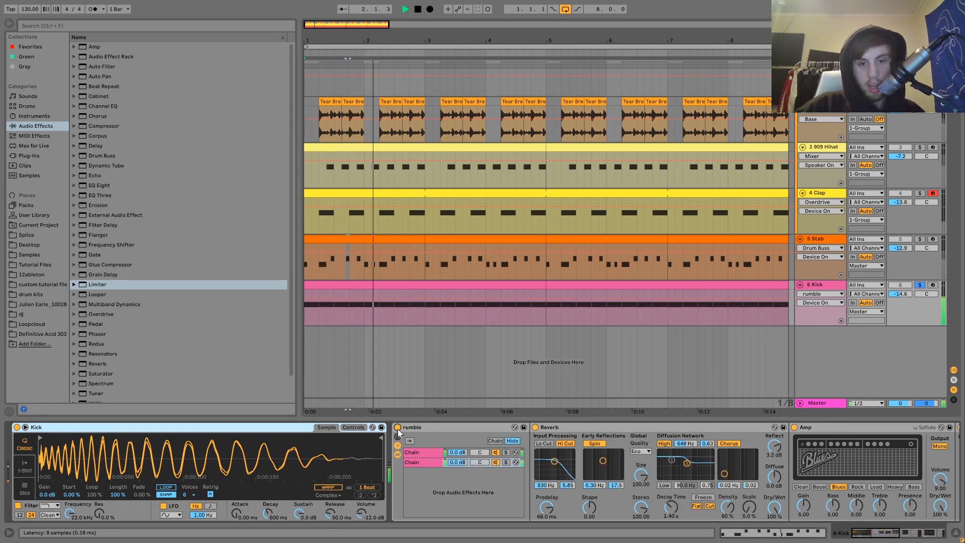
Solo the first rumble chain and play it, then solo and show the second chain
left_click(420, 451)
left_click(505, 452)
key("space")
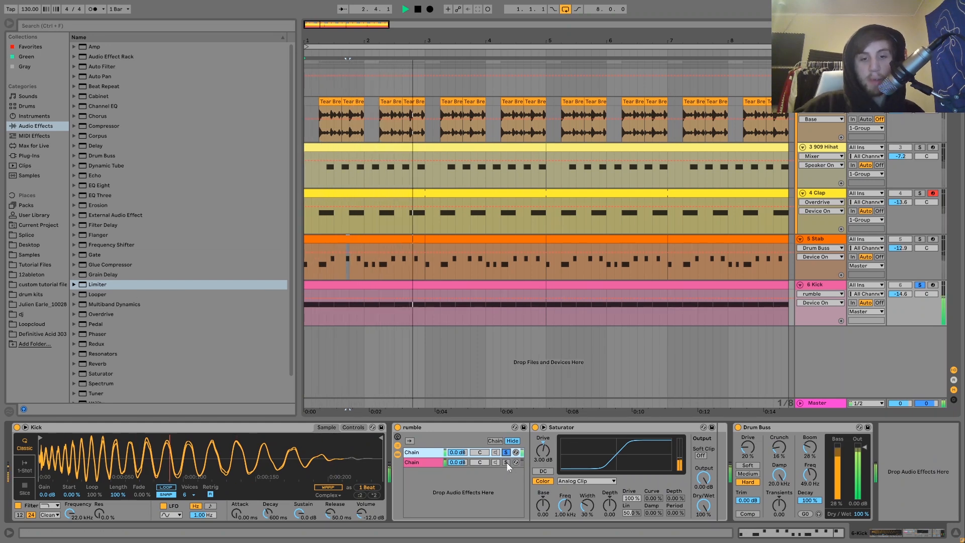
left_click(506, 462)
scroll(536, 475, "right", 10)
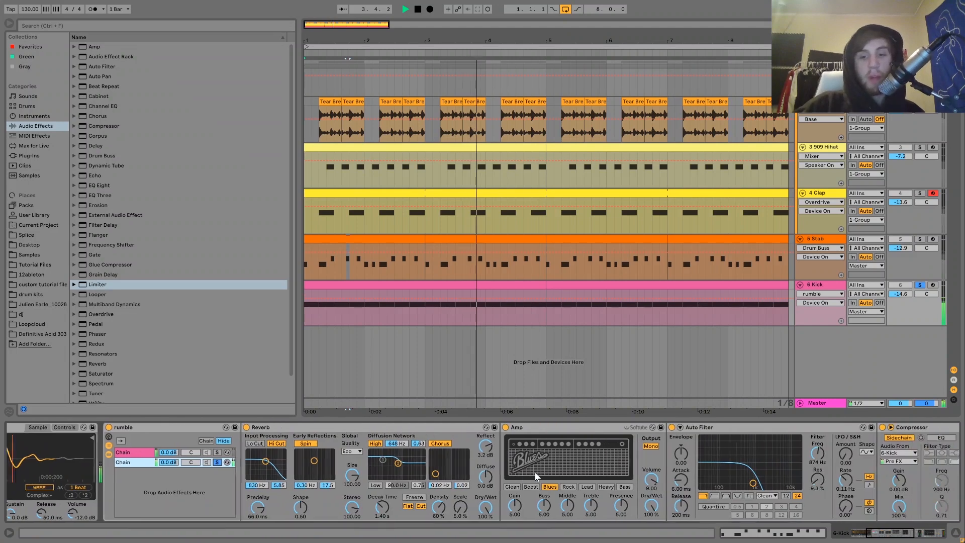
scroll(536, 476, "right", 3)
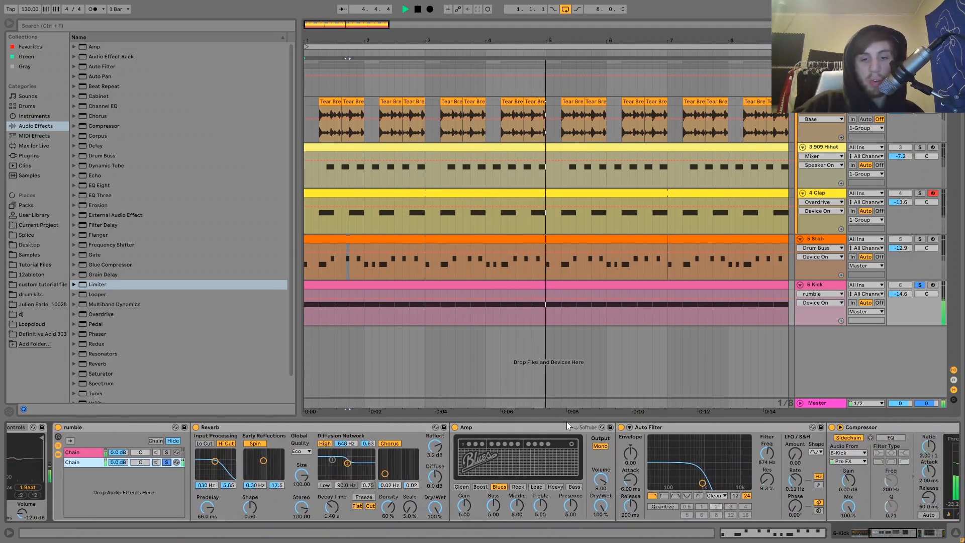
Compare the chain's Auto Filter switched off and on, keeping it enabled, while playing
left_click(621, 427)
left_click(456, 430)
scroll(456, 431, "right", 7)
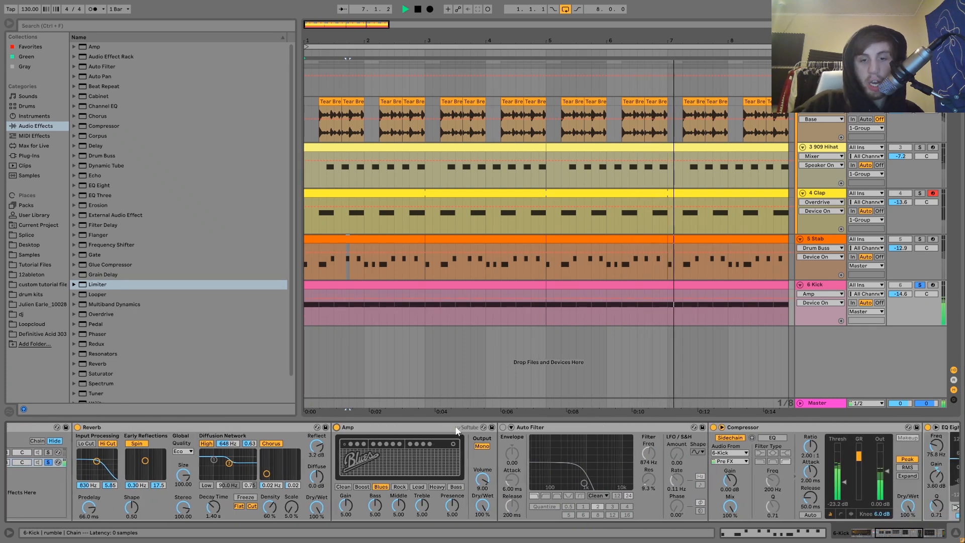
scroll(457, 431, "right", 3)
left_click(452, 427)
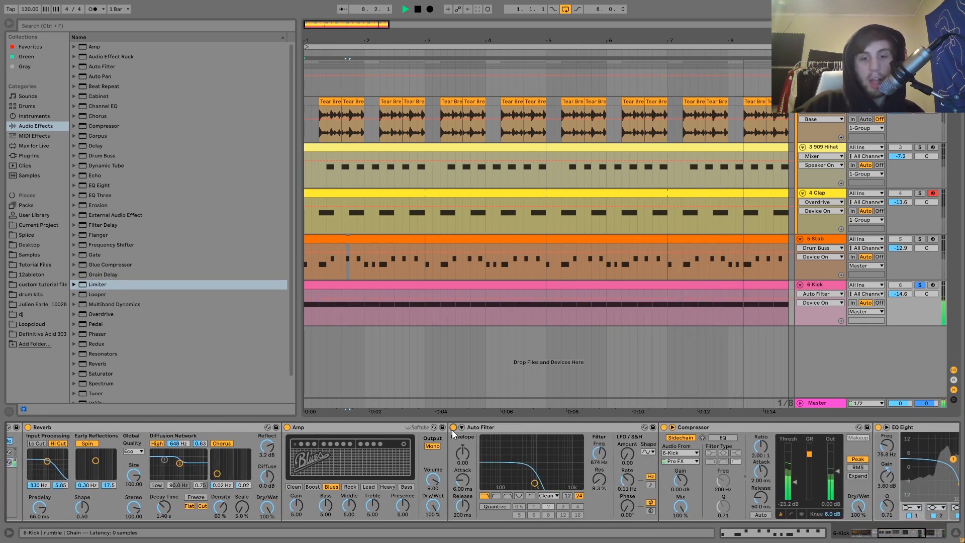
scroll(505, 481, "right", 7)
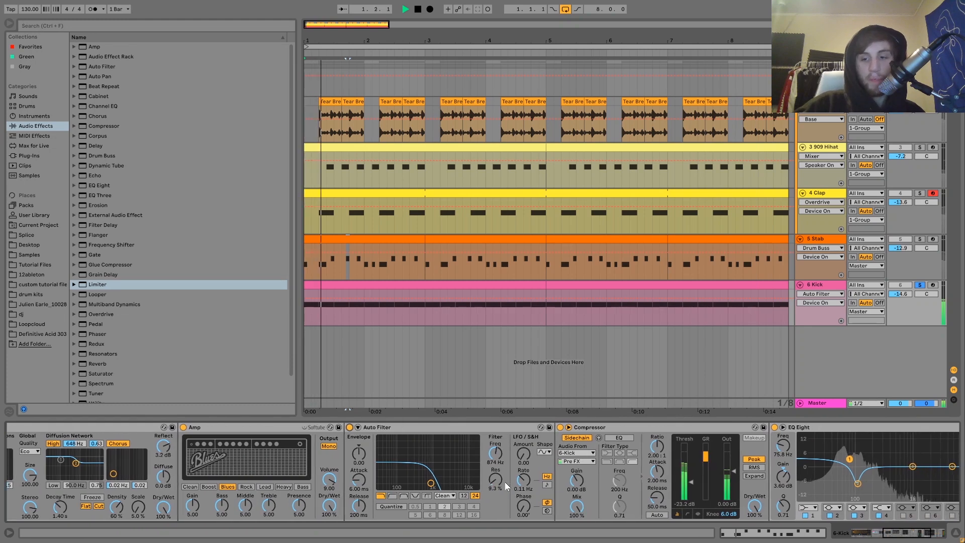
scroll(504, 482, "right", 6)
key("space")
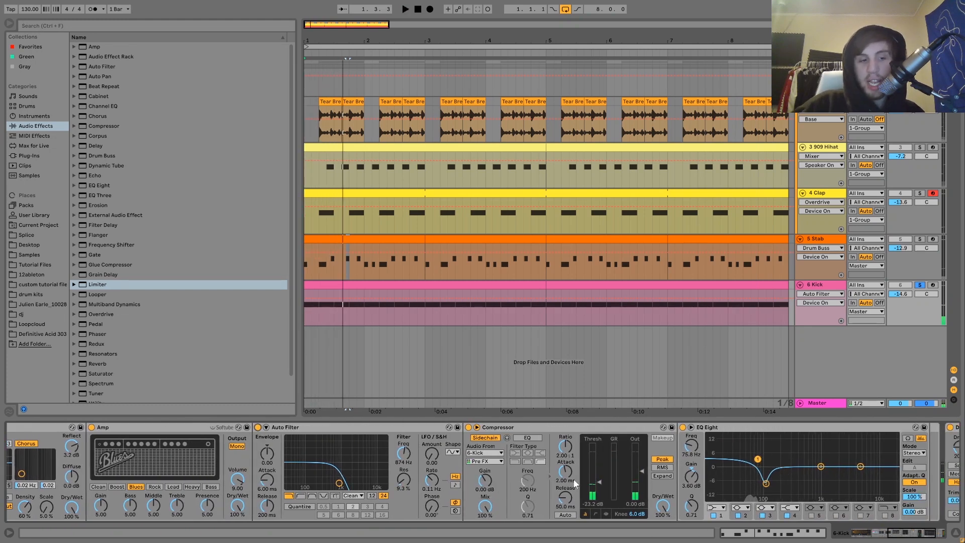
scroll(573, 478, "right", 7)
key("space")
scroll(655, 481, "left", 20)
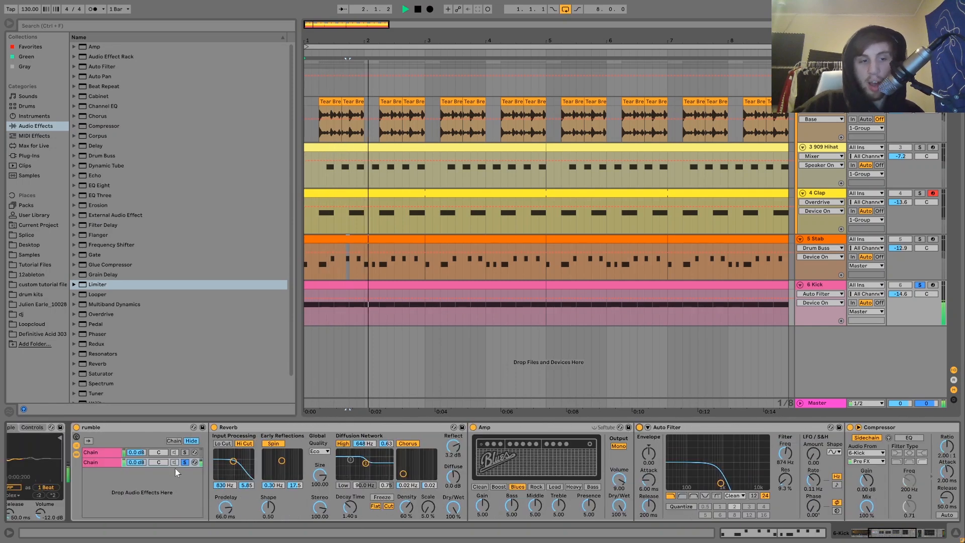
Select the second rumble chain, unsolo it, and hide the rack's chain devices
left_click(176, 462)
left_click(77, 454)
left_click(77, 454)
left_click(76, 454)
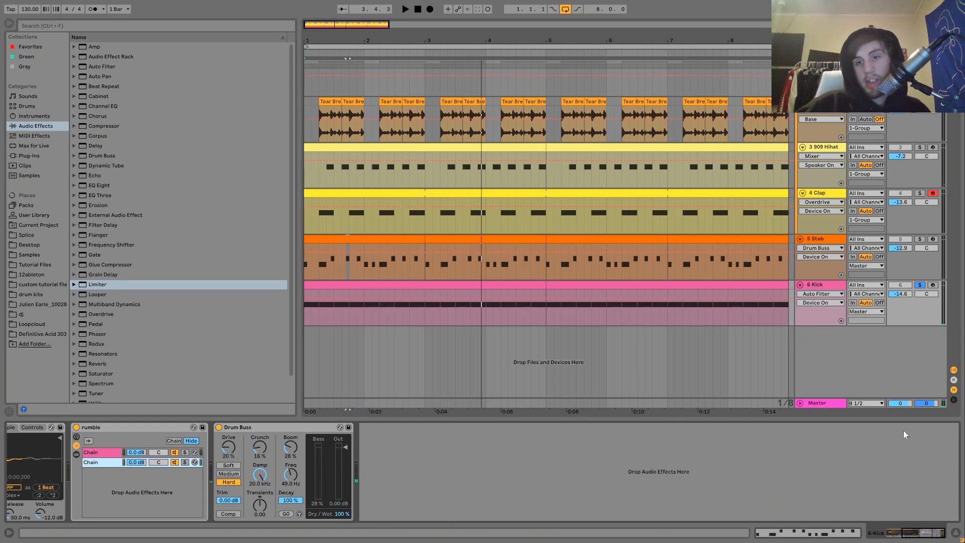
Unsolo the Kick, play the first four bars, set Kick automation to Track Panning, select 1-Group
left_click(920, 285)
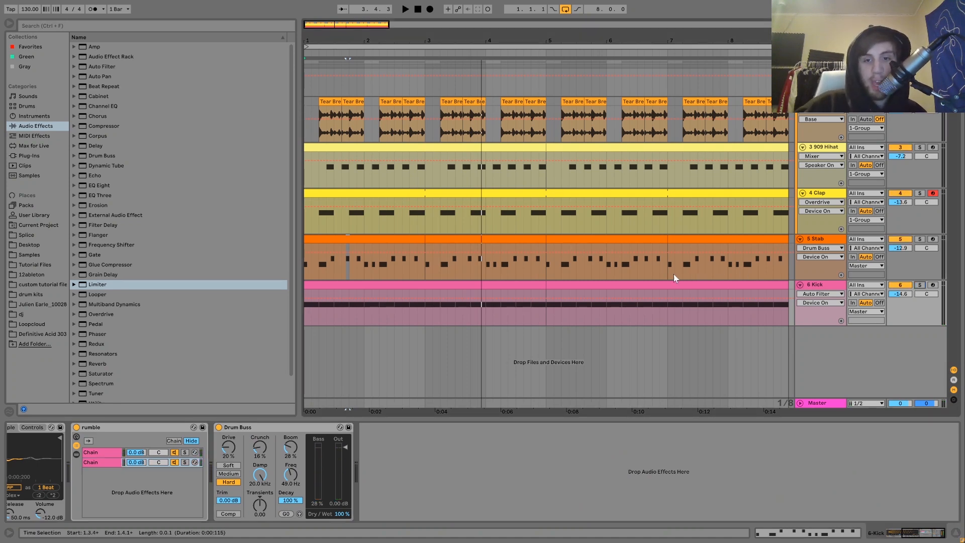
left_click(517, 284)
key("0")
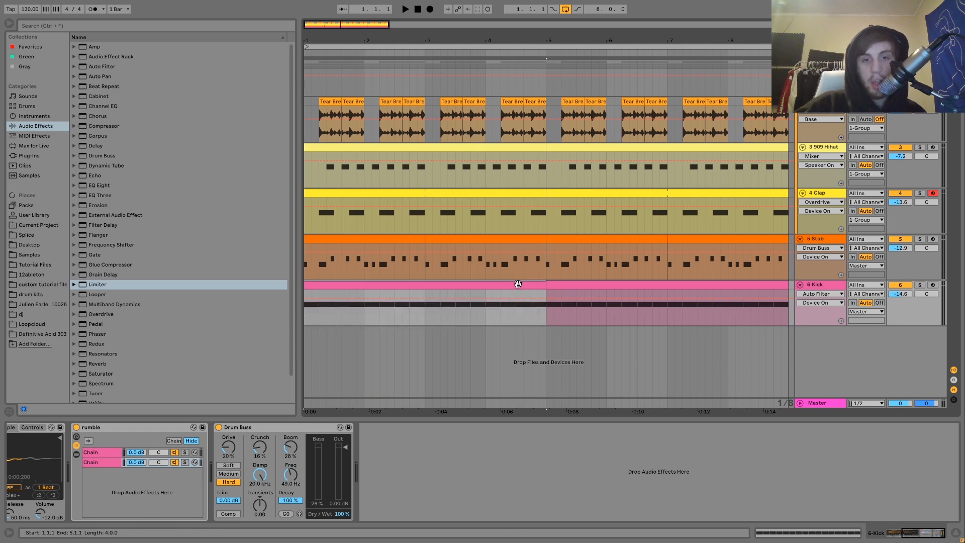
key("space")
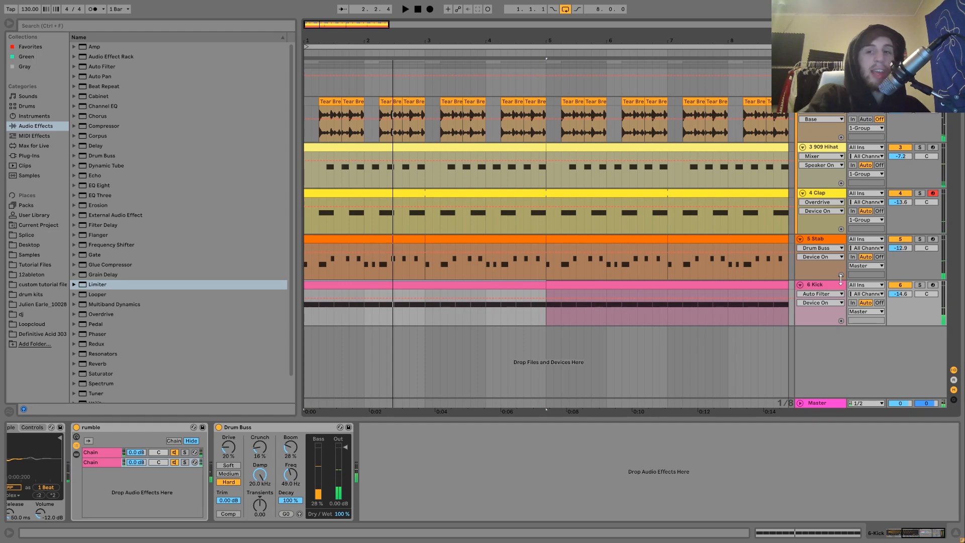
left_click(922, 292)
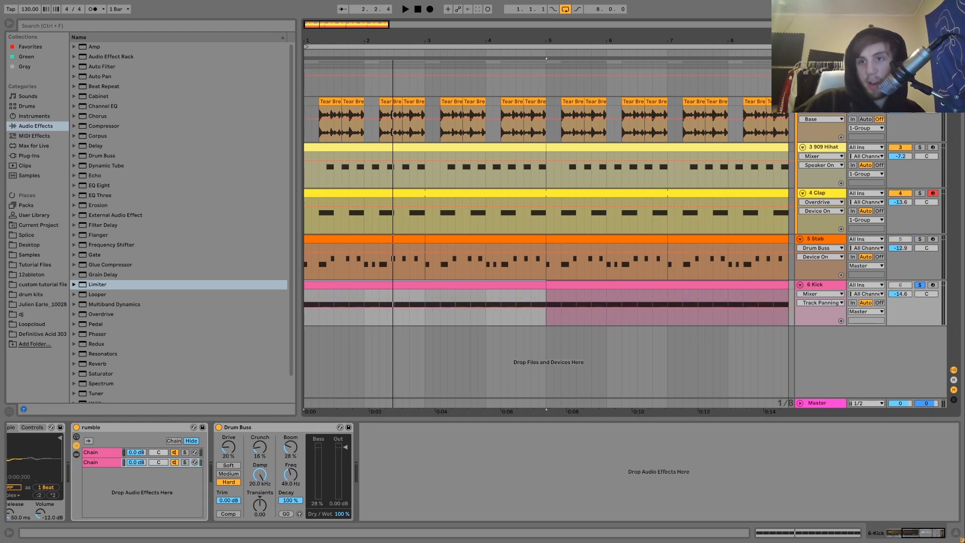
left_click(309, 64)
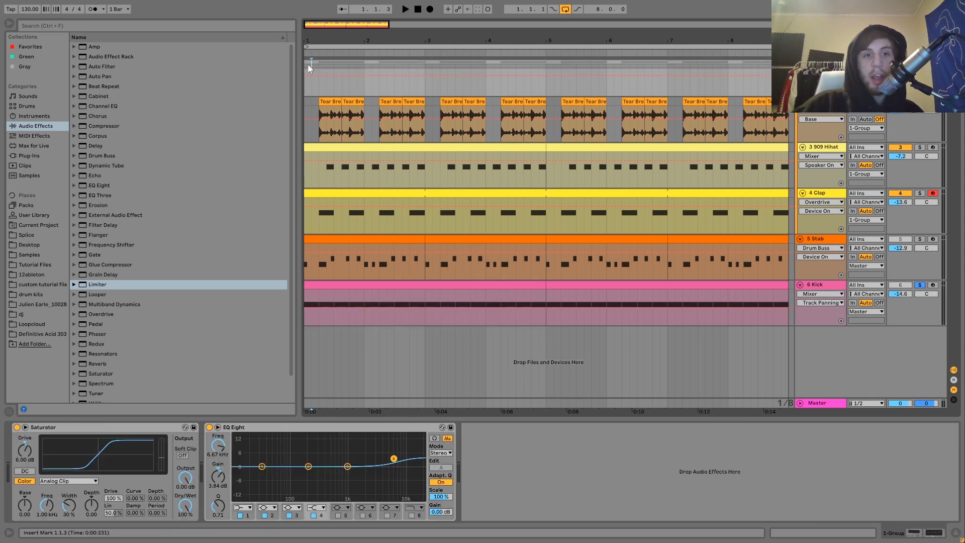
Play the beat from the start of bar 1 and stop it
left_click(305, 65)
key("space")
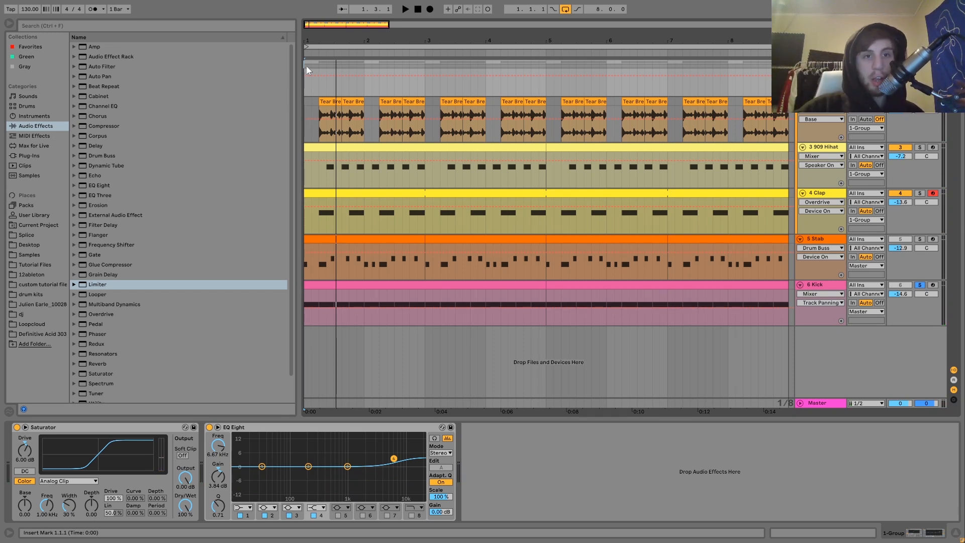
key("space")
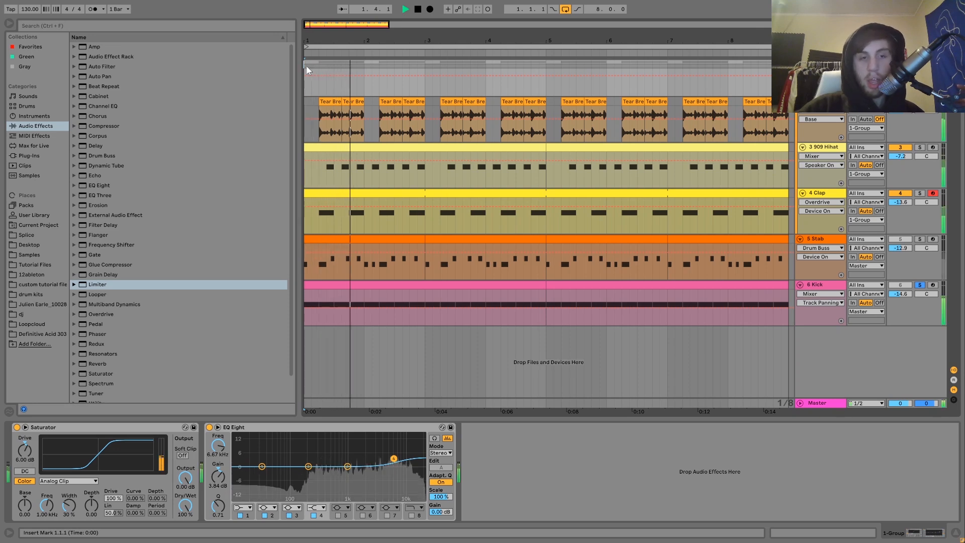
key("space")
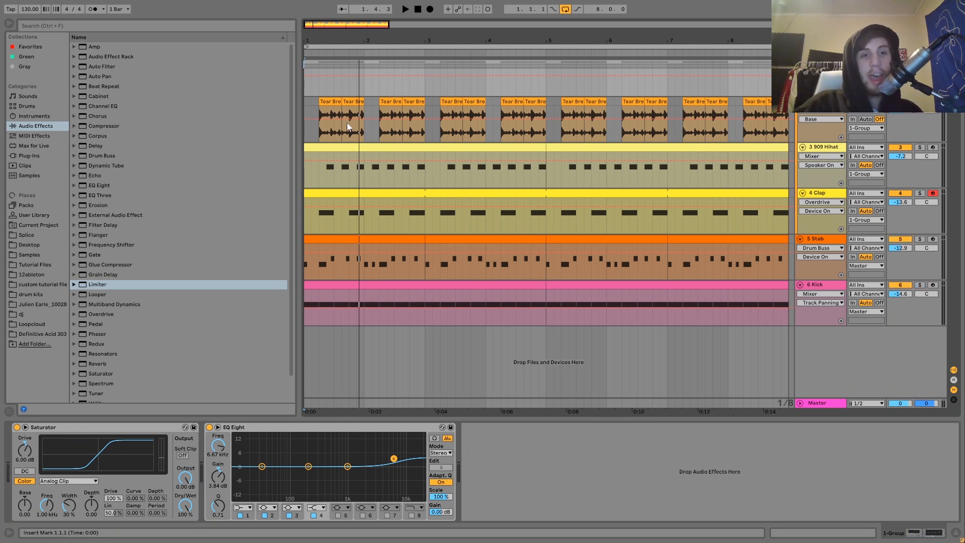
Try extending the first Tear Break clip back to 1.1.1, listen, then undo it
left_click_drag(321, 101, 288, 103)
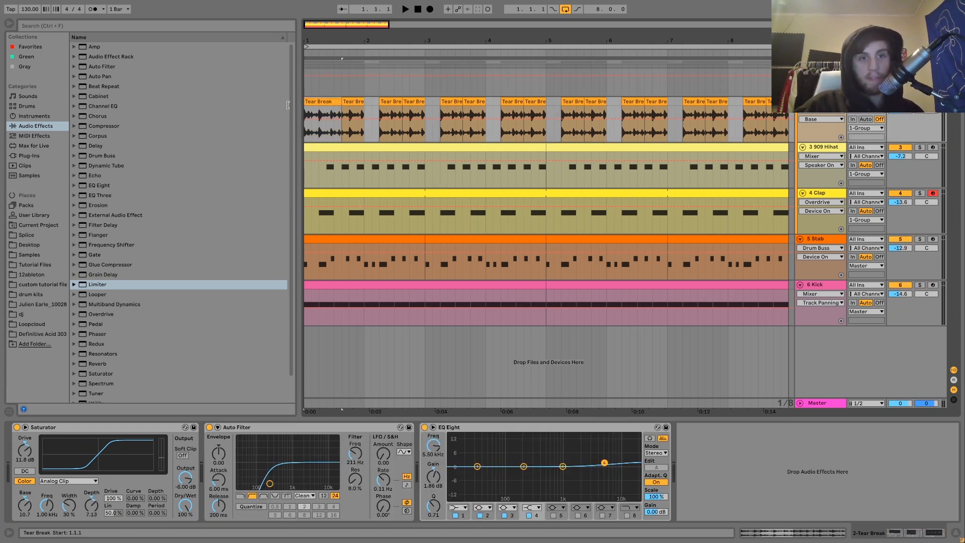
key("space")
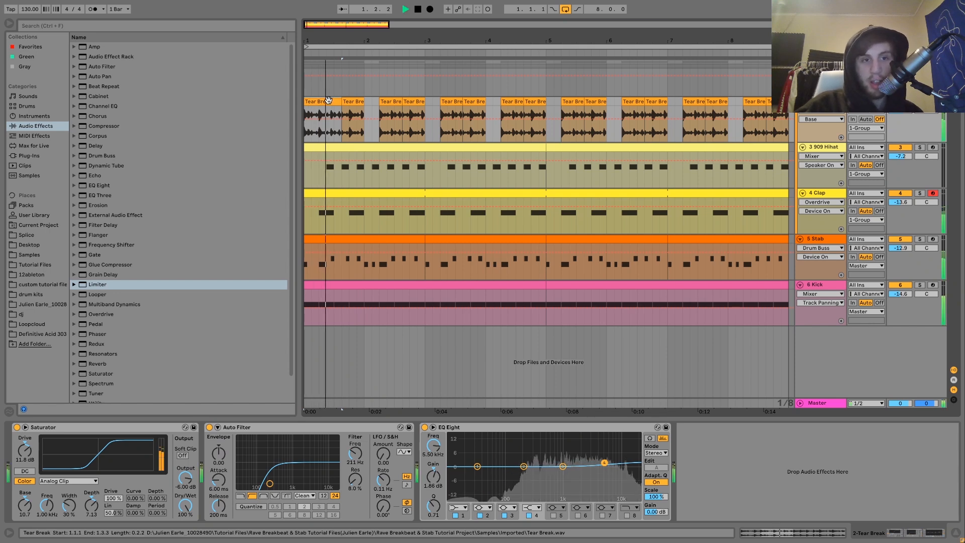
key("space")
key("ctrl+z")
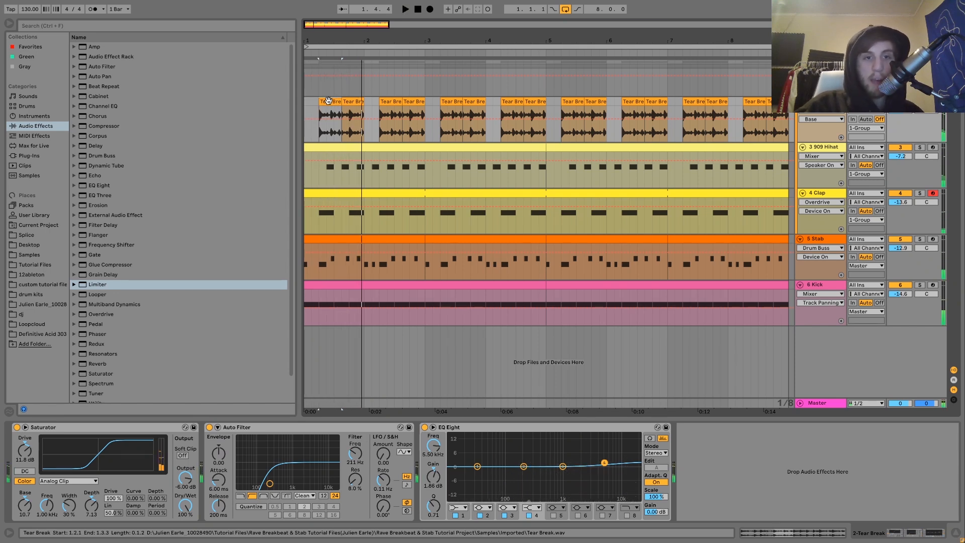
Replay the beat from bar 1, then select the 6 Kick track to show its devices
left_click(307, 102)
key("space")
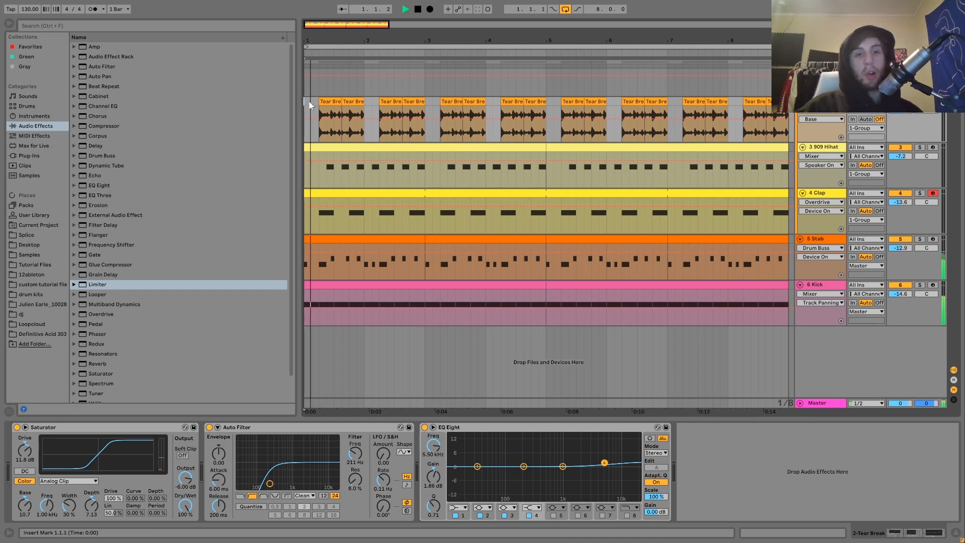
key("space")
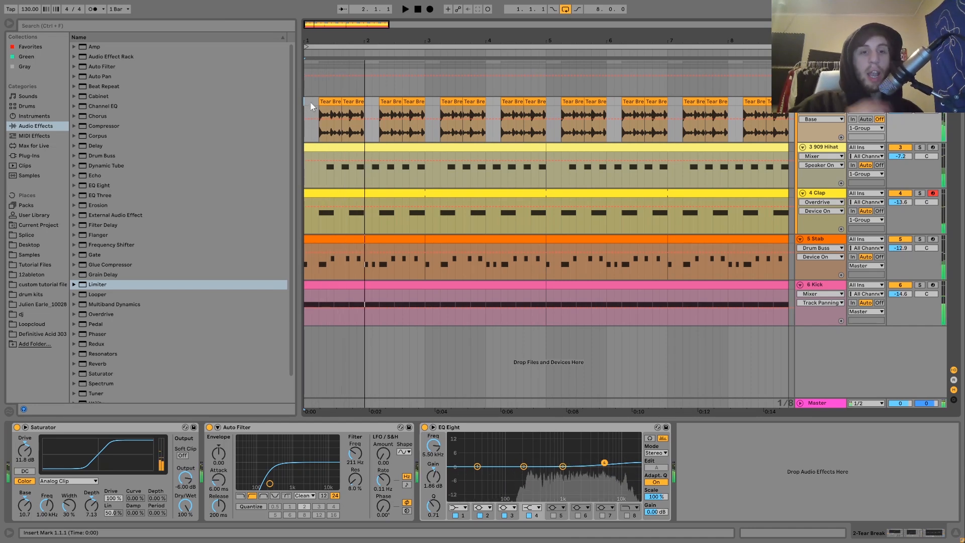
key("space")
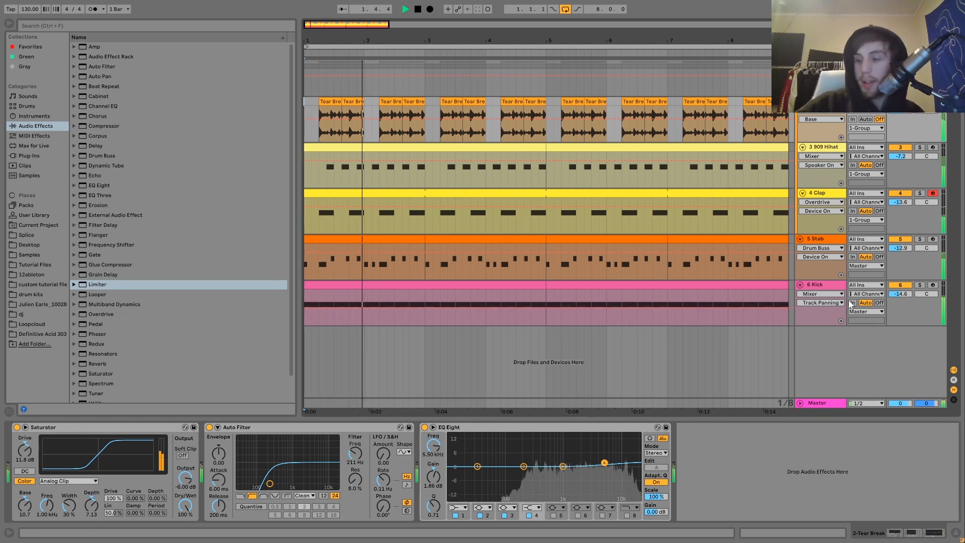
left_click(829, 288)
key("space")
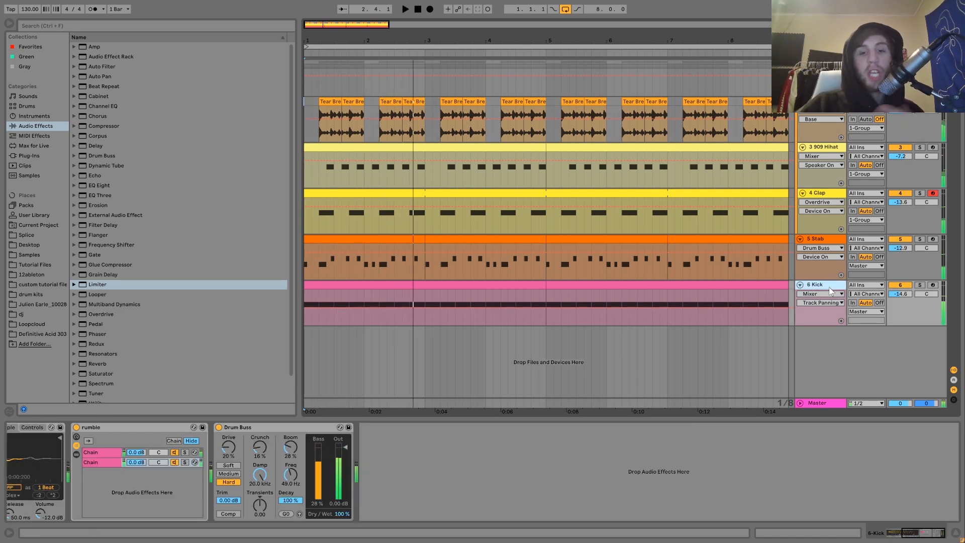